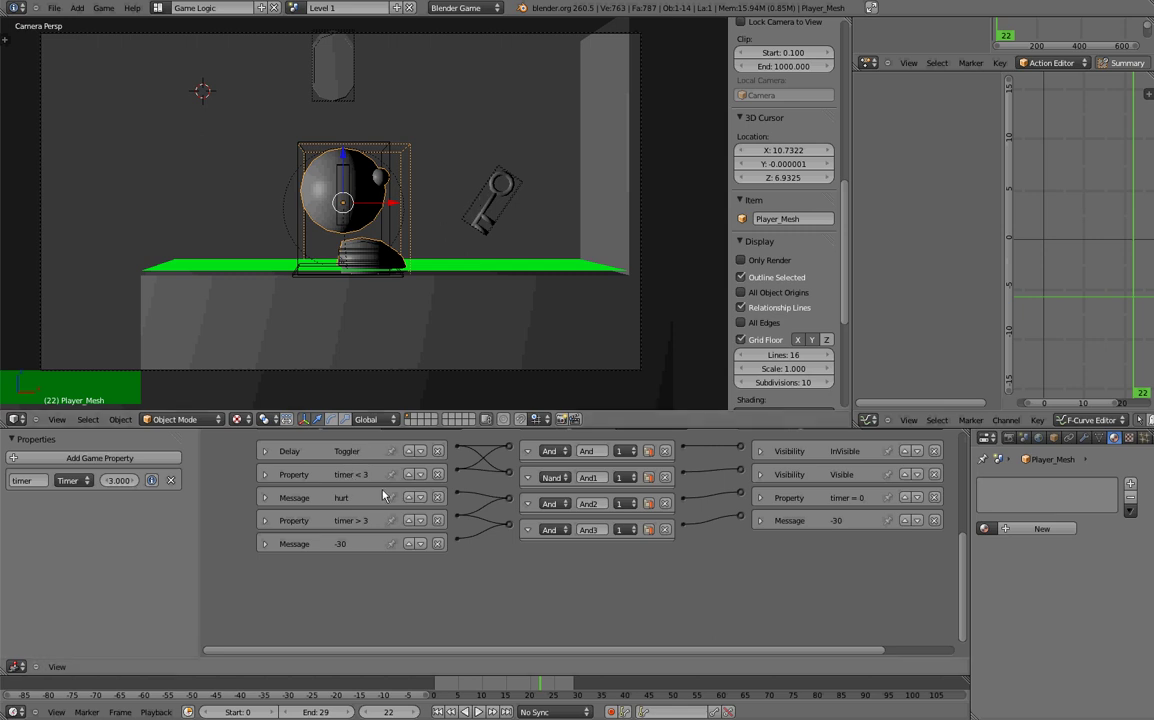
Step: Show the startup splash screen from the Help menu, then dismiss it
{"action": "left_click", "coordinate": [131, 8]}
{"action": "left_click", "coordinate": [157, 225]}
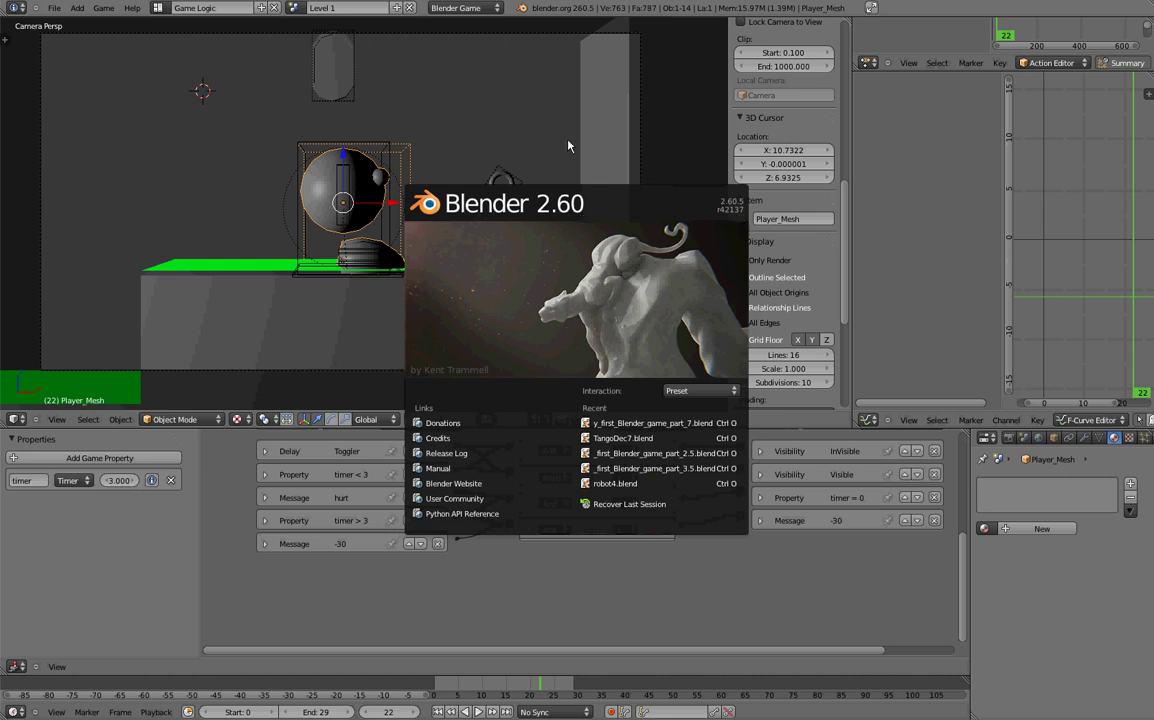
{"action": "left_click", "coordinate": [510, 95]}
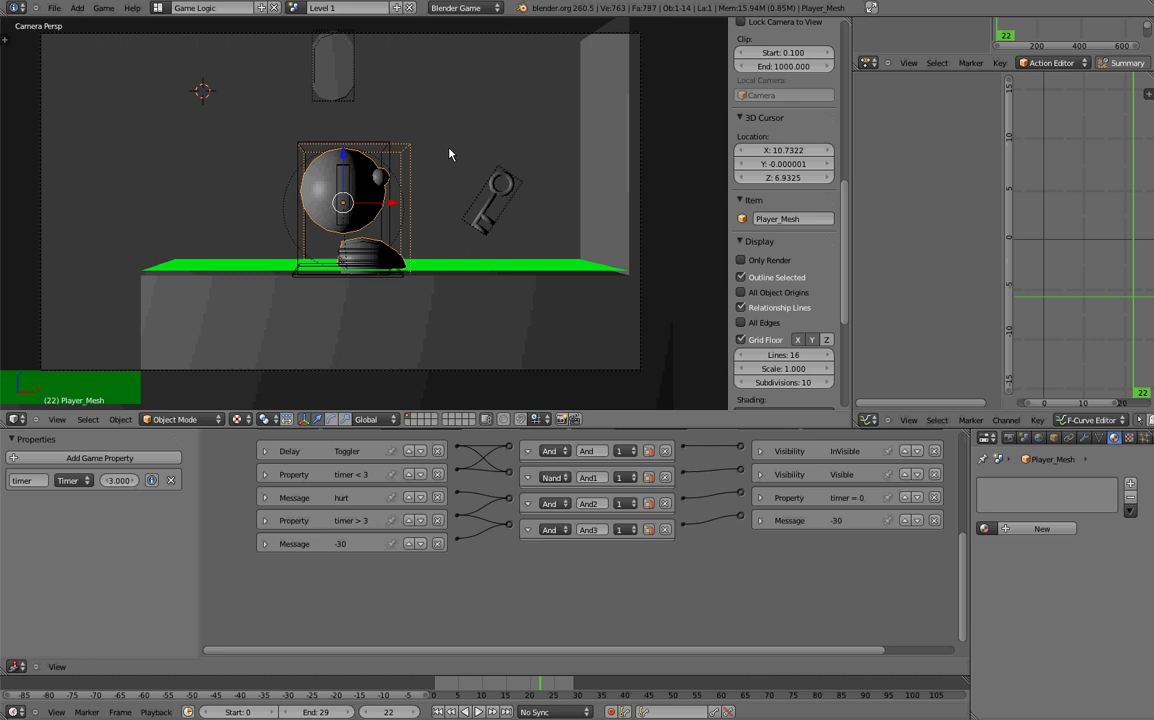
Step: Select the coin and add a Sound actuator to its logic
{"action": "right_click", "coordinate": [349, 90]}
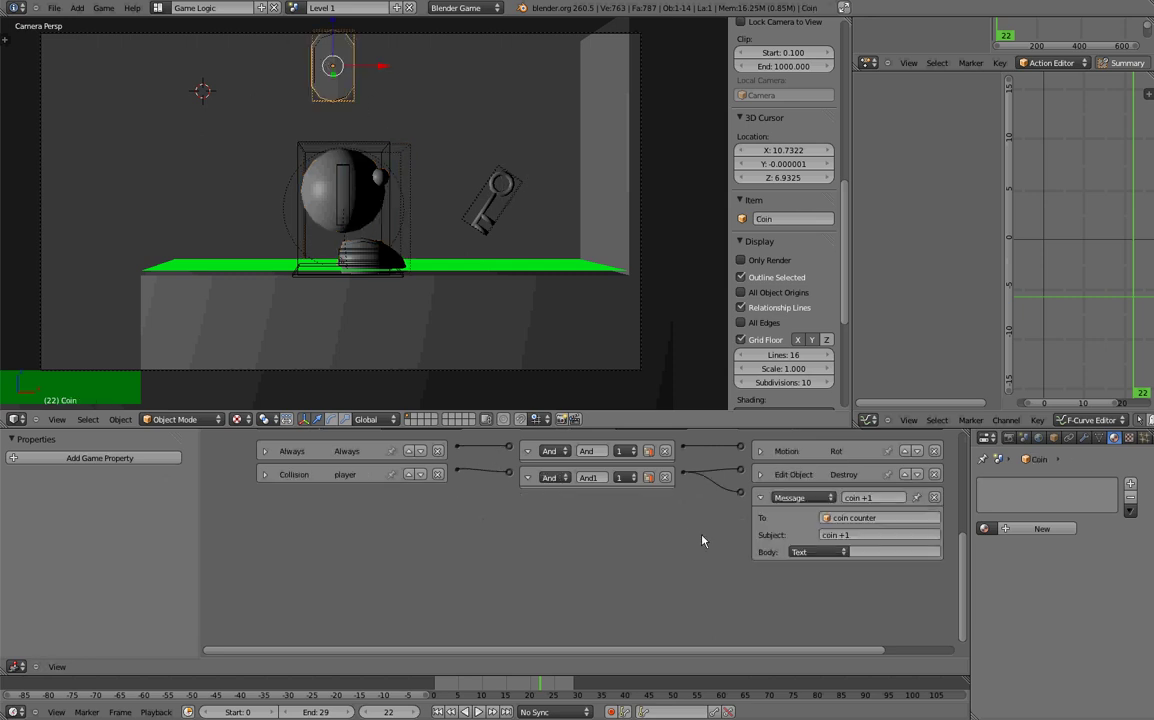
{"action": "middle_click_drag", "start_coordinate": [708, 495], "coordinate": [600, 568]}
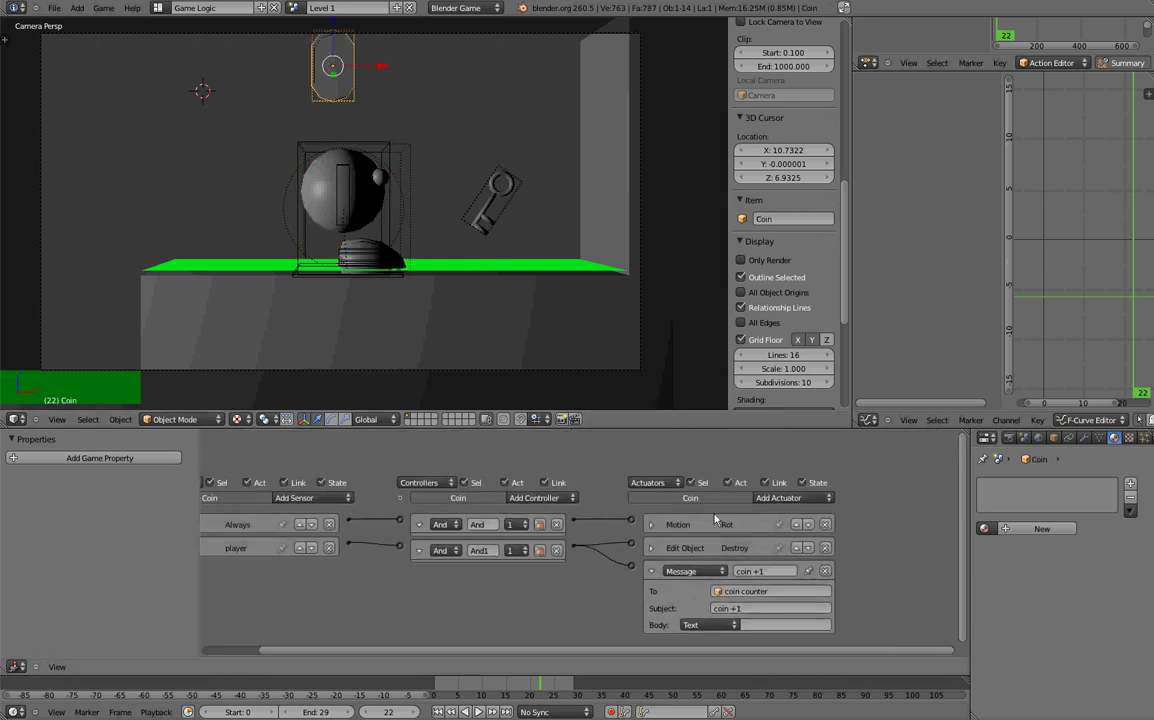
{"action": "left_click", "coordinate": [810, 498]}
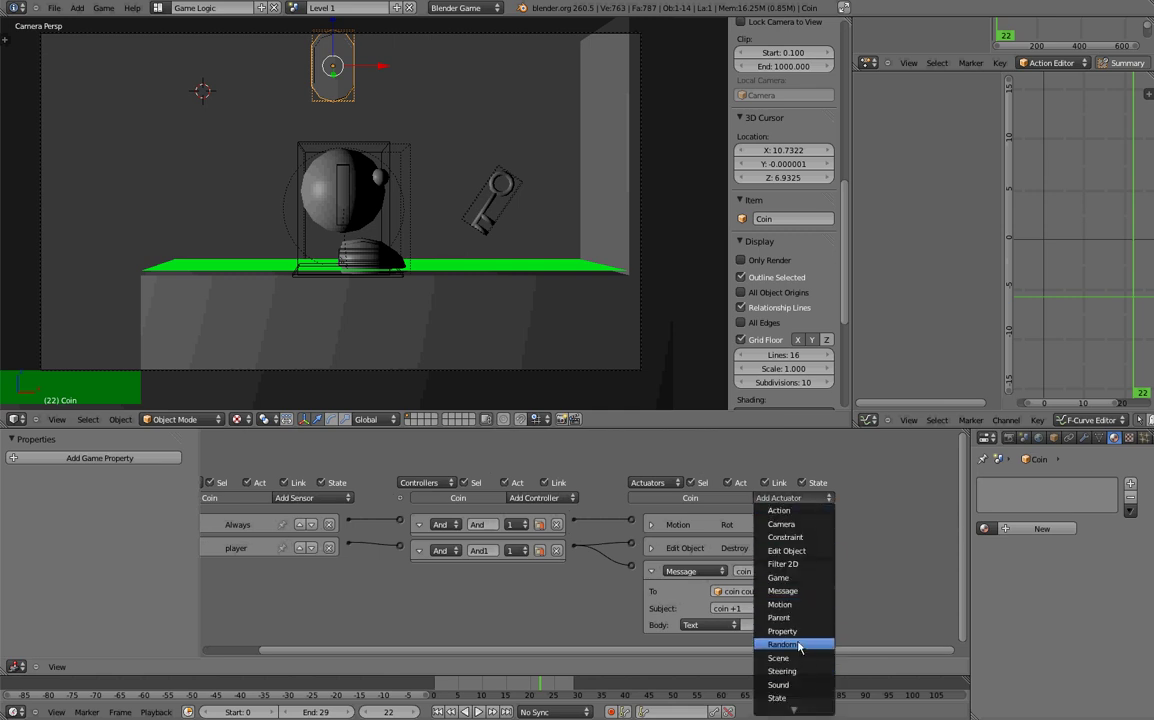
{"action": "left_click", "coordinate": [801, 685]}
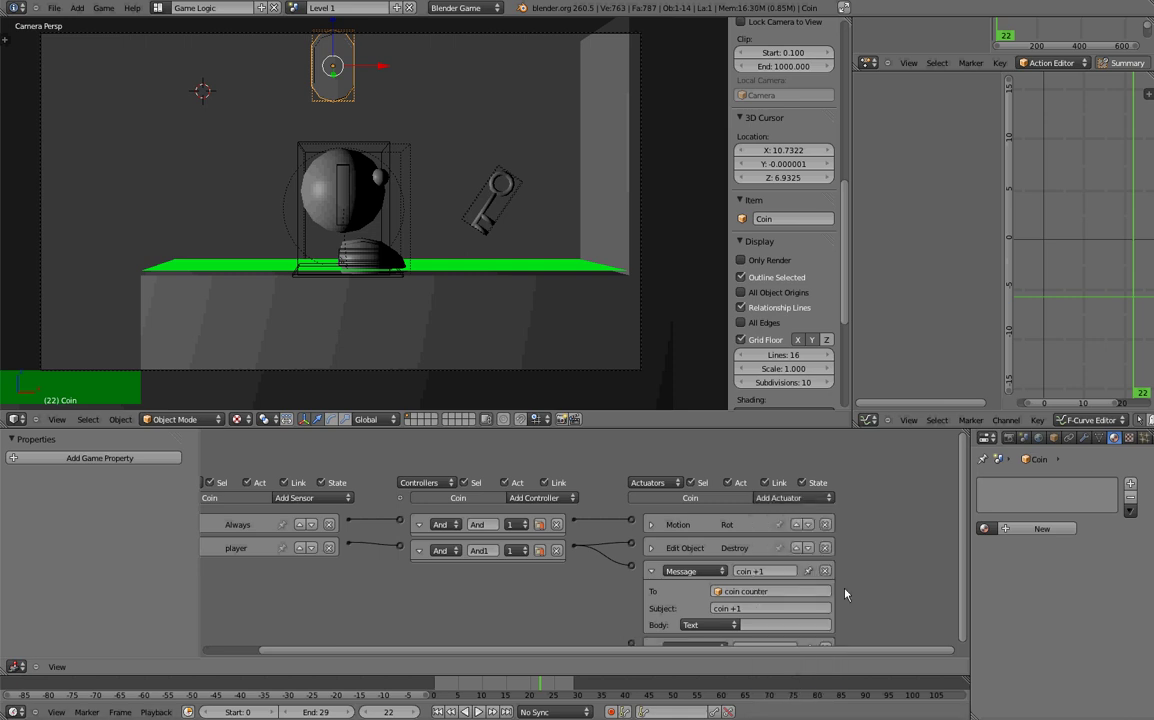
Step: Bring up the file browser for loading the Sound actuator's sound file
{"action": "middle_click_drag", "start_coordinate": [845, 594], "coordinate": [870, 480]}
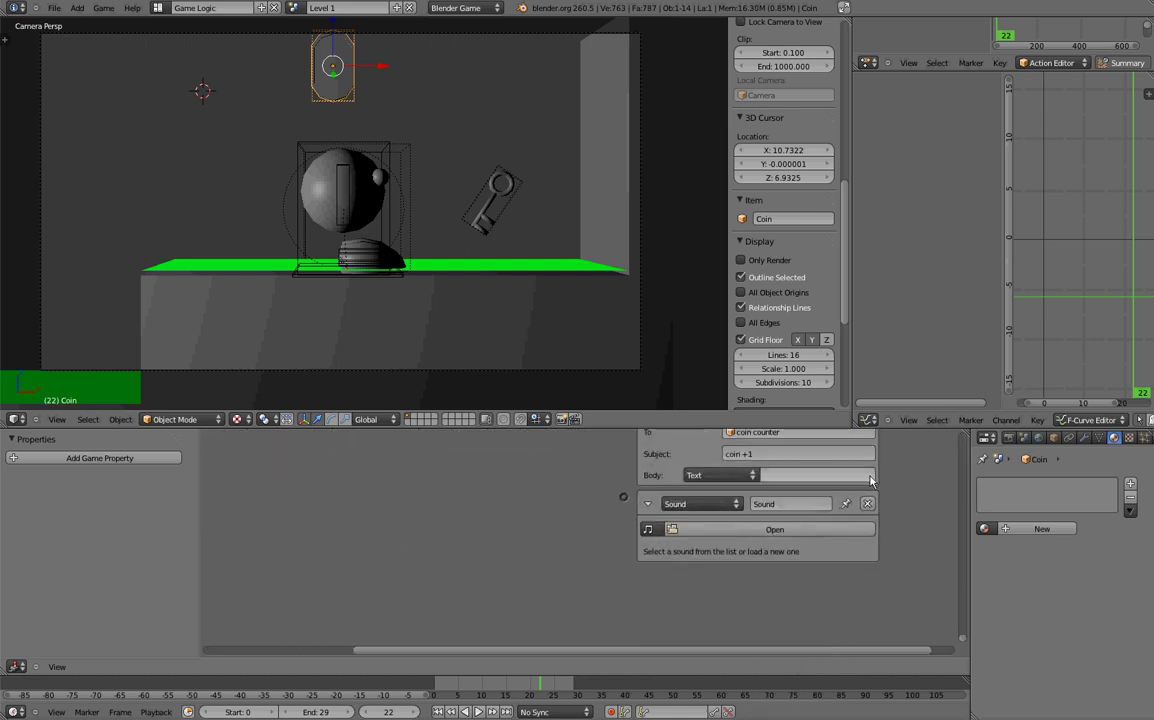
{"action": "middle_click_drag", "start_coordinate": [800, 421], "coordinate": [631, 490]}
{"action": "left_click", "coordinate": [697, 544]}
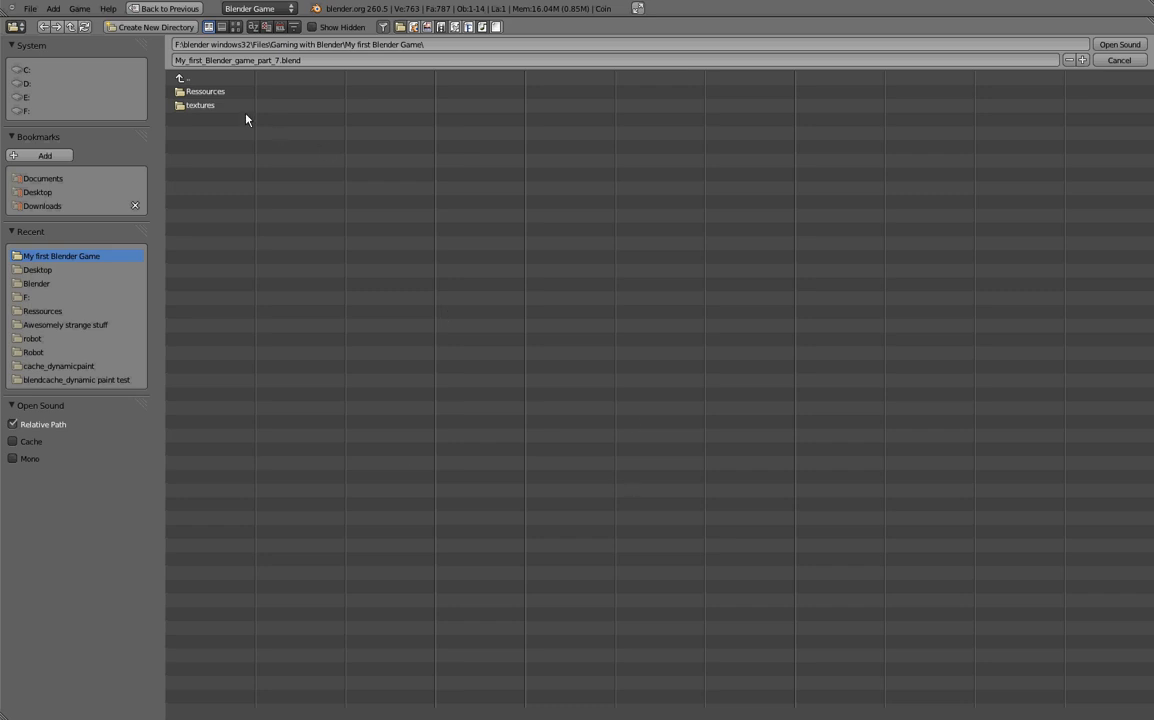
Step: Load plastic bottle.wav from the Ressources folder into the Sound actuator
{"action": "left_click", "coordinate": [211, 92]}
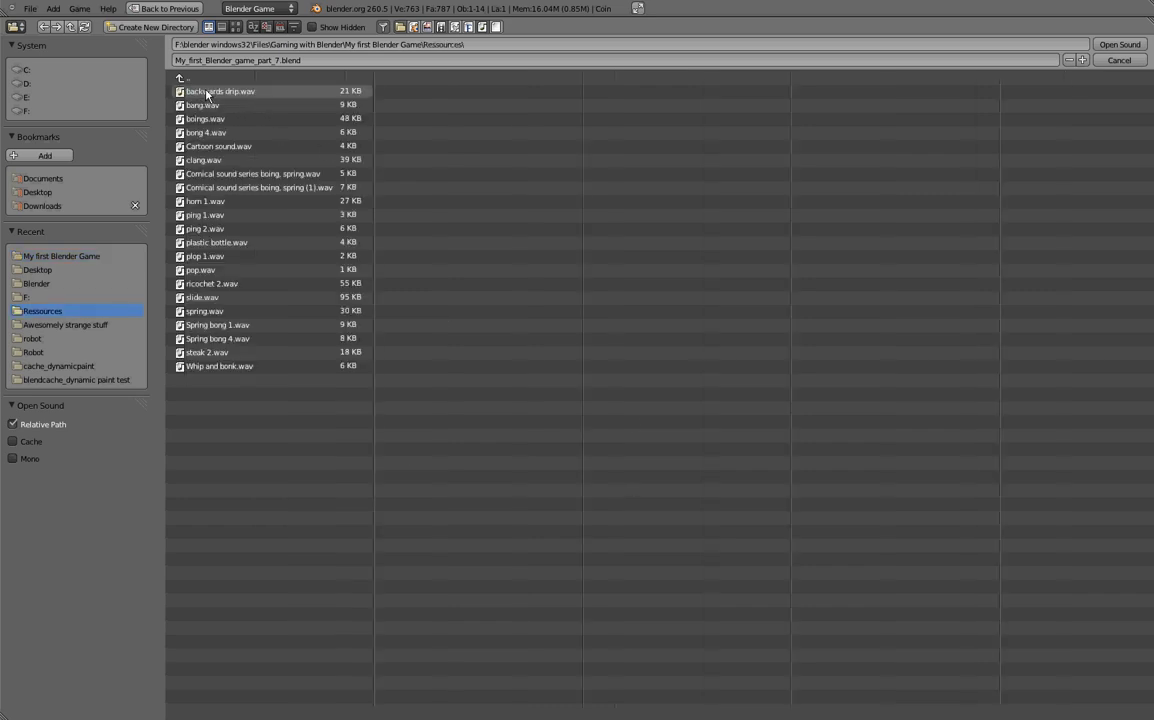
{"action": "double_click", "coordinate": [216, 243]}
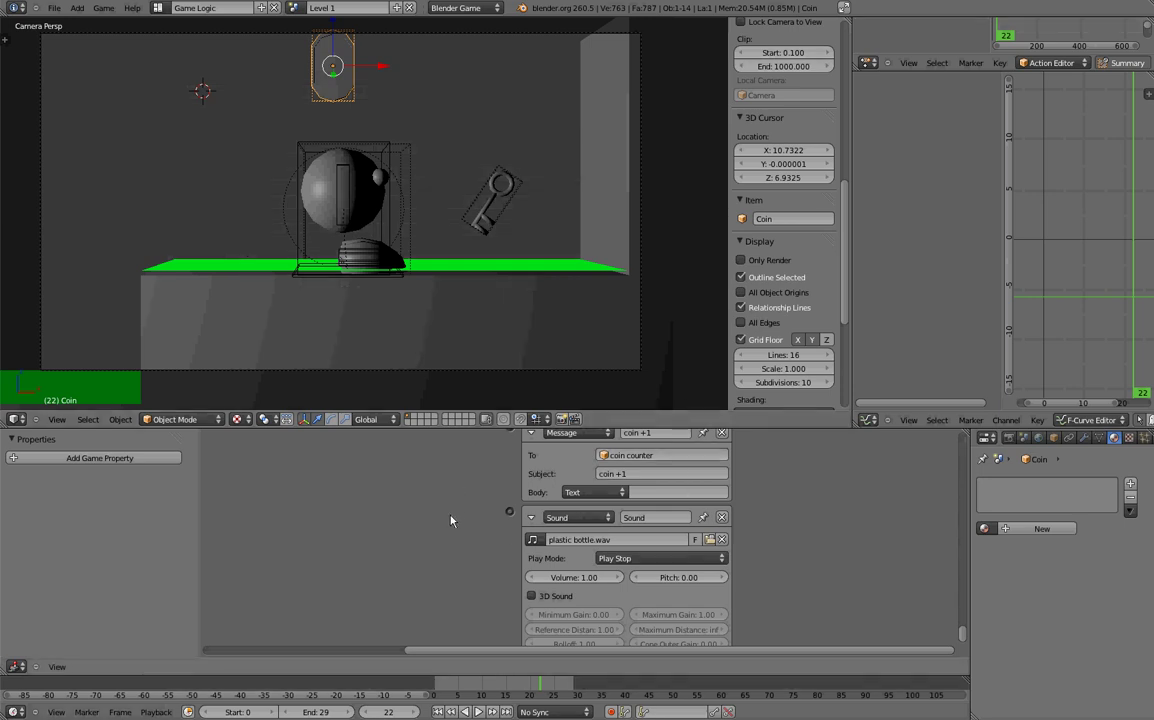
{"action": "left_click", "coordinate": [637, 559]}
{"action": "scroll", "coordinate": [694, 489], "scroll_direction": "down", "scroll_amount": 3}
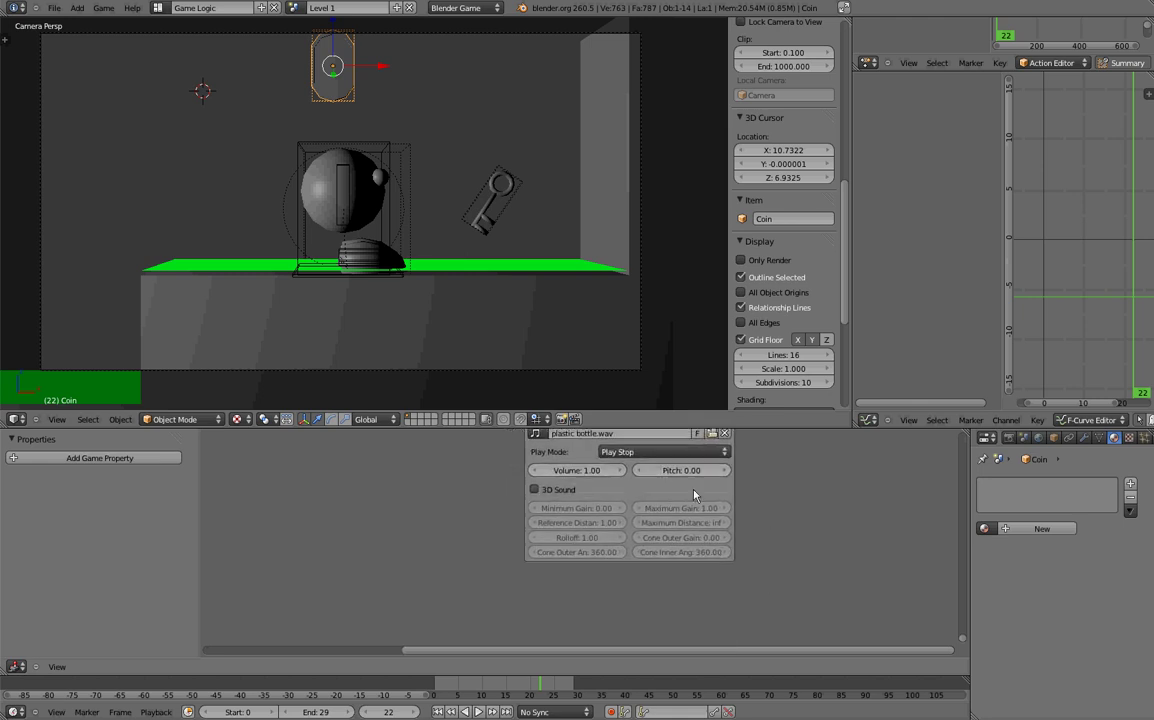
{"action": "left_click", "coordinate": [531, 487]}
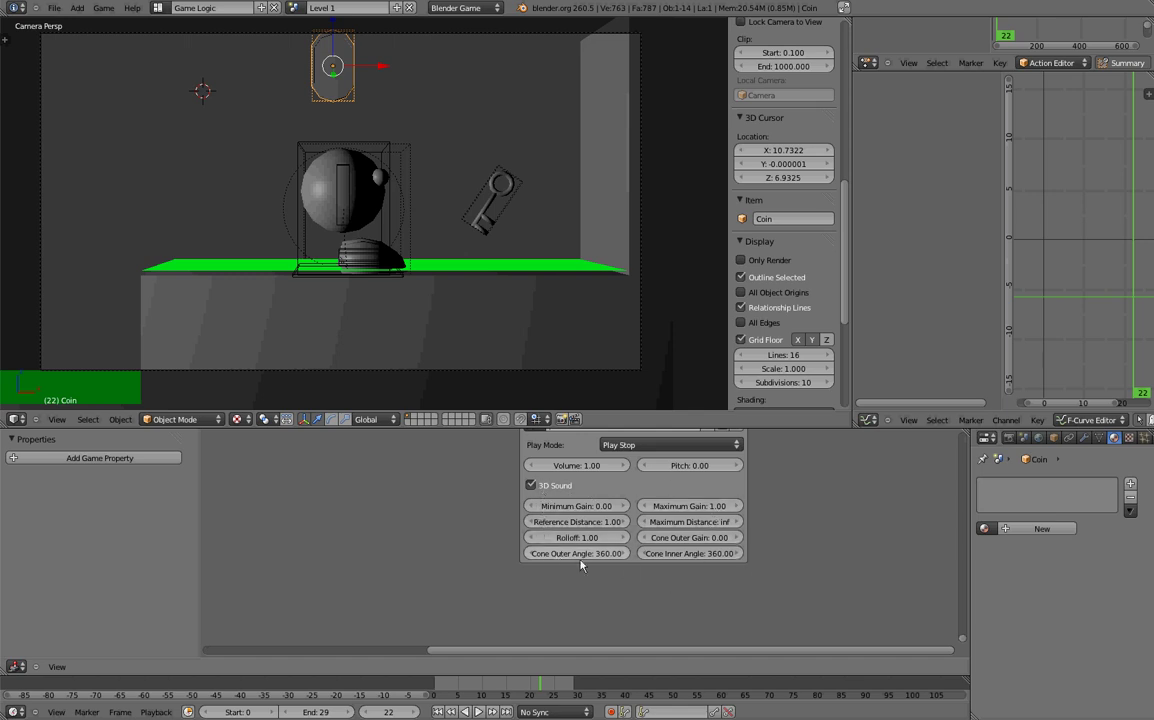
{"action": "left_click", "coordinate": [531, 486]}
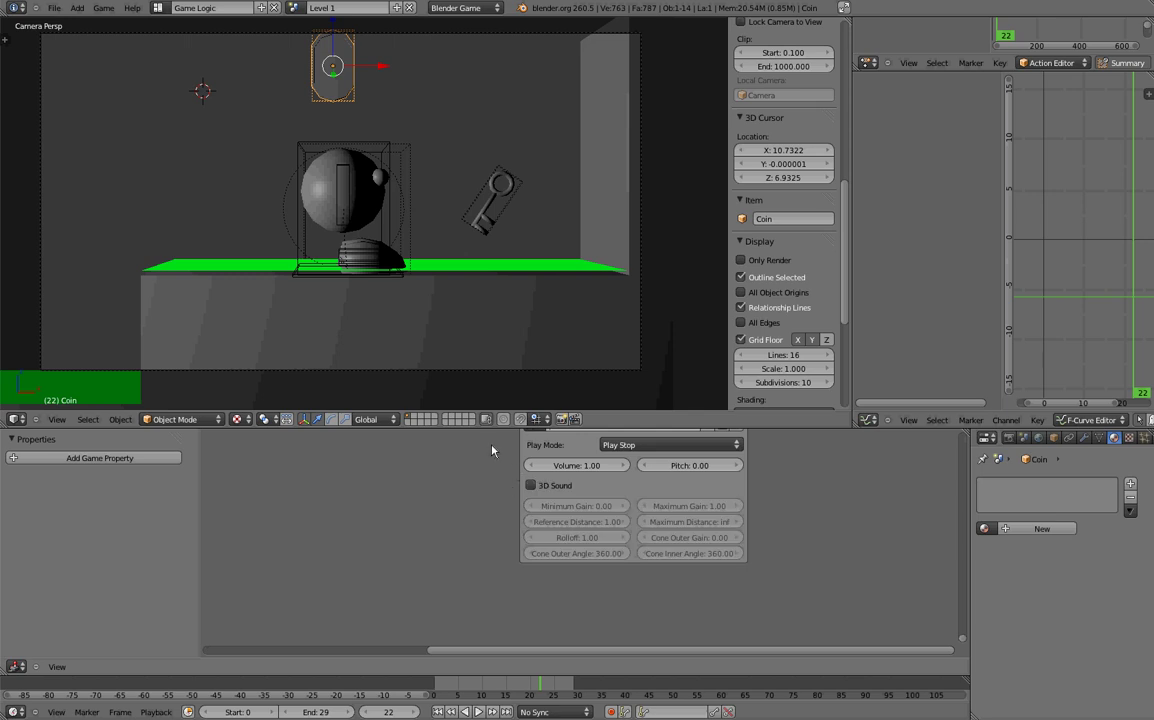
{"action": "middle_click_drag", "start_coordinate": [491, 450], "coordinate": [463, 510]}
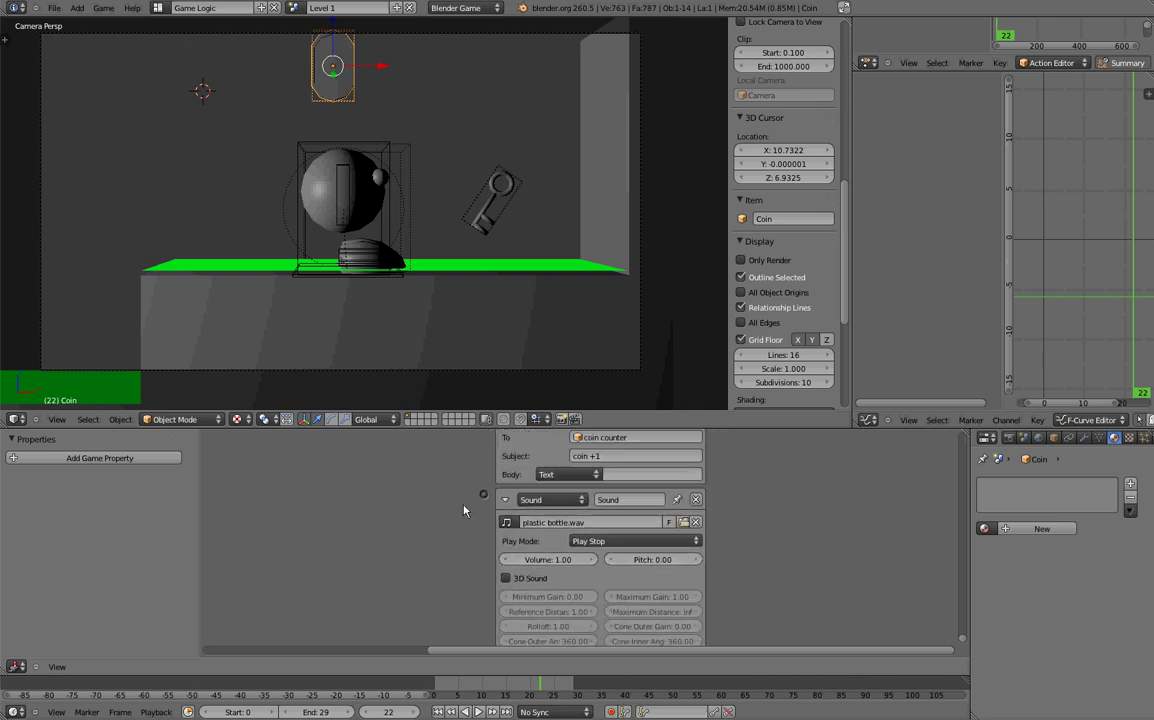
Step: Link the Coin's And1 controller to the Sound actuator
{"action": "scroll", "coordinate": [466, 466], "scroll_direction": "down", "scroll_amount": 1}
{"action": "scroll", "coordinate": [453, 532], "scroll_direction": "down", "scroll_amount": 2}
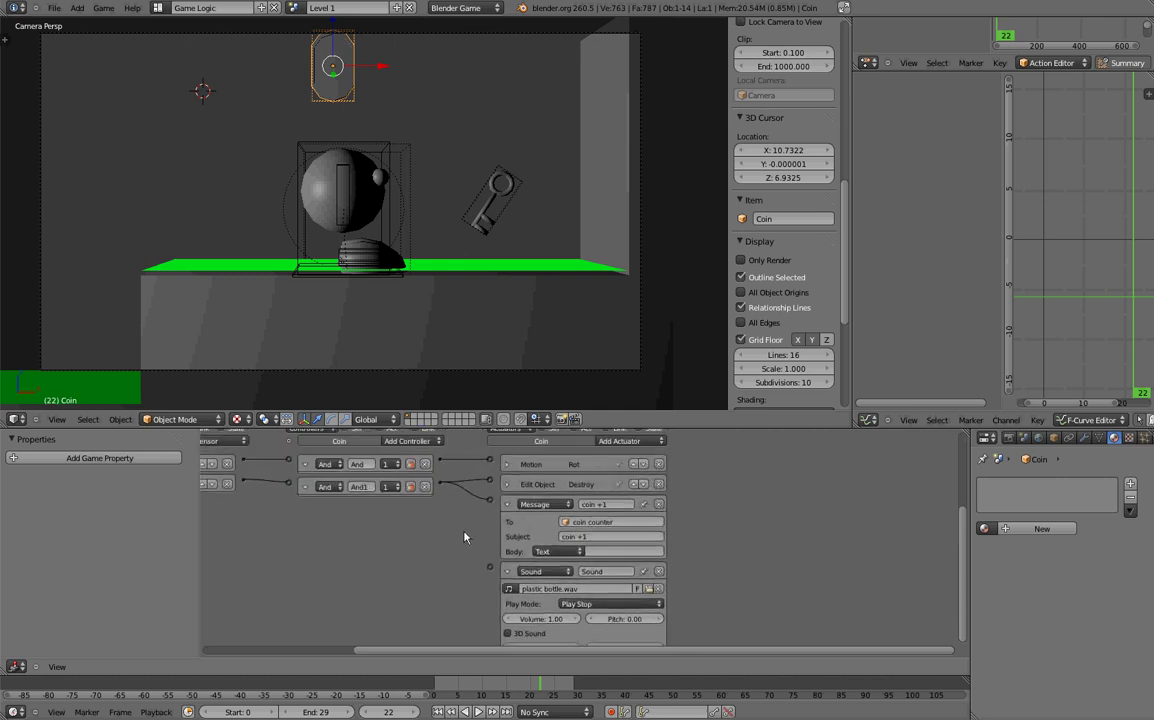
{"action": "scroll", "coordinate": [474, 561], "scroll_direction": "down", "scroll_amount": 1, "text": "shift"}
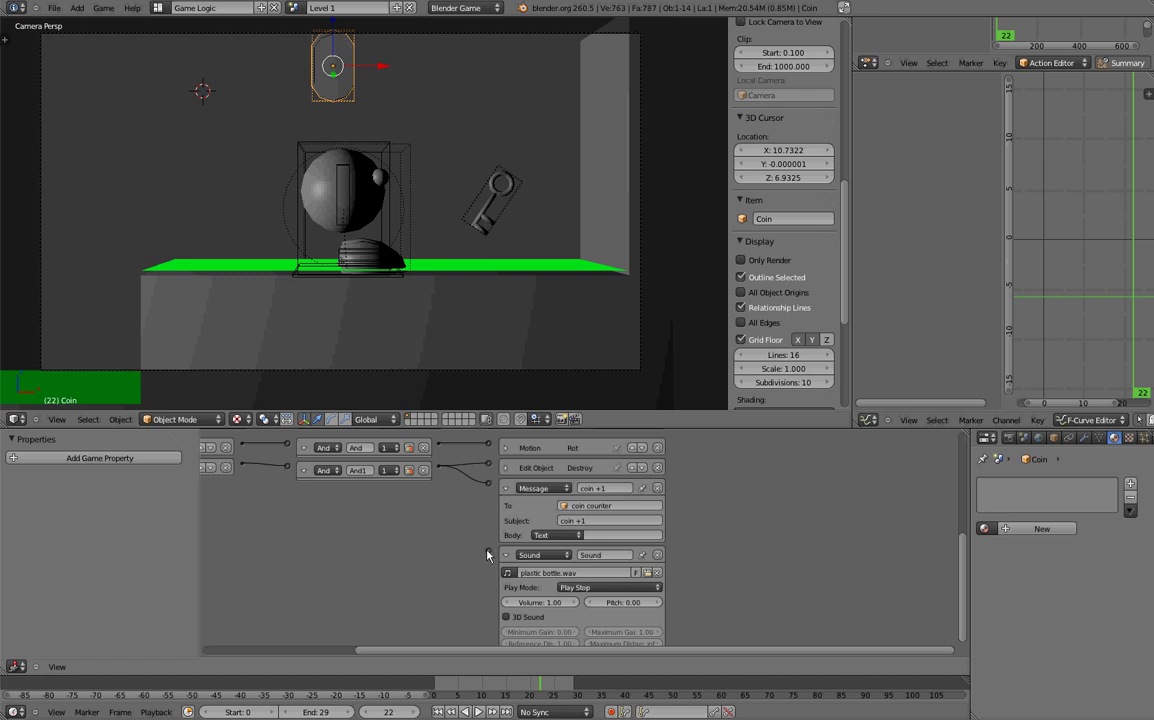
{"action": "left_click_drag", "start_coordinate": [487, 551], "coordinate": [437, 468]}
{"action": "middle_click_drag", "start_coordinate": [397, 510], "coordinate": [523, 532]}
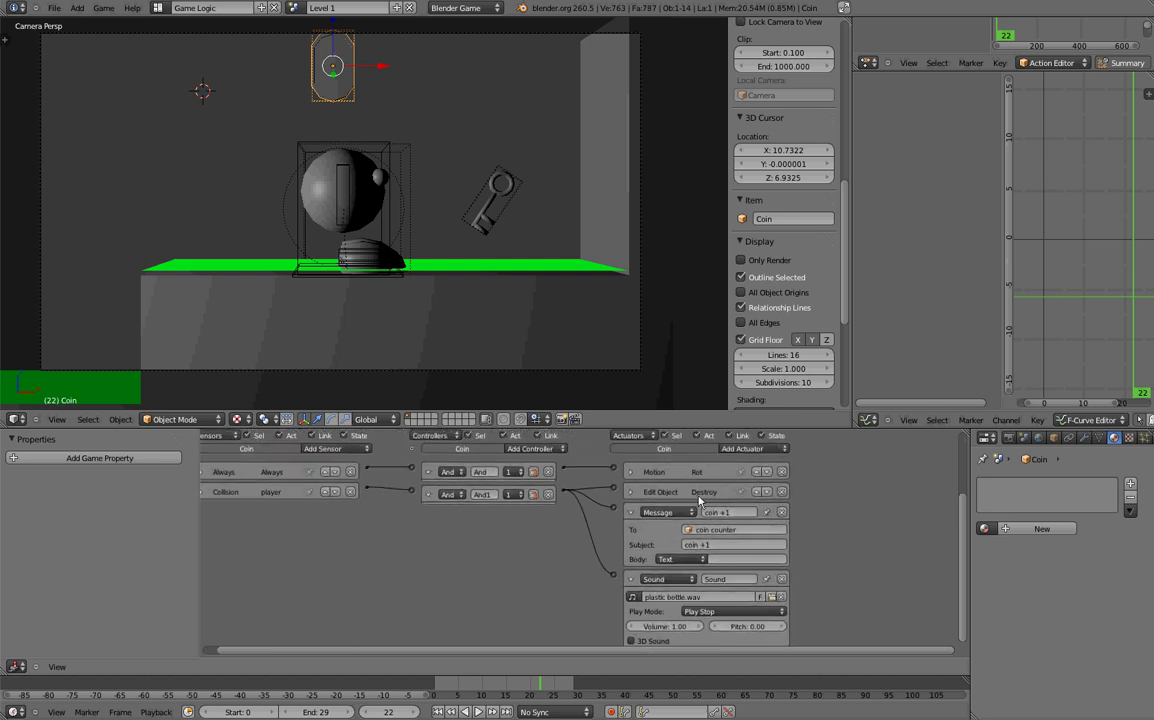
Step: Set the Sound actuator's play mode to Play End and collapse the Message actuator
{"action": "middle_click_drag", "start_coordinate": [842, 602], "coordinate": [829, 555]}
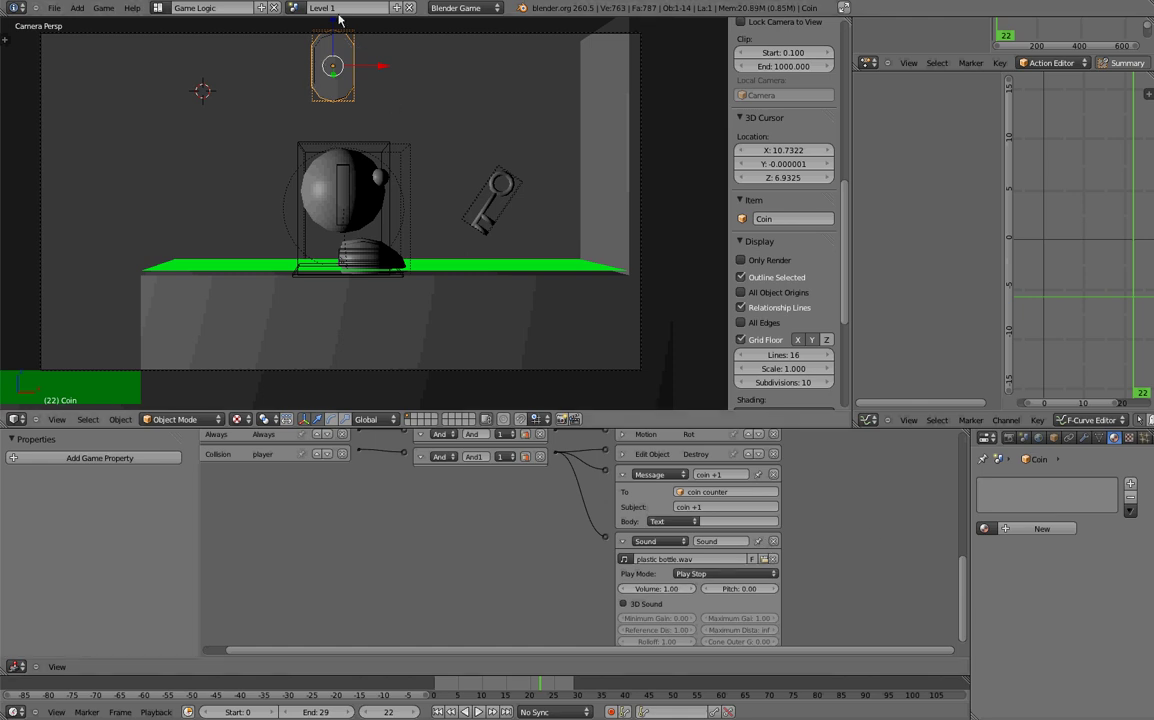
{"action": "middle_click_drag", "start_coordinate": [880, 531], "coordinate": [867, 518]}
{"action": "left_click", "coordinate": [741, 560]}
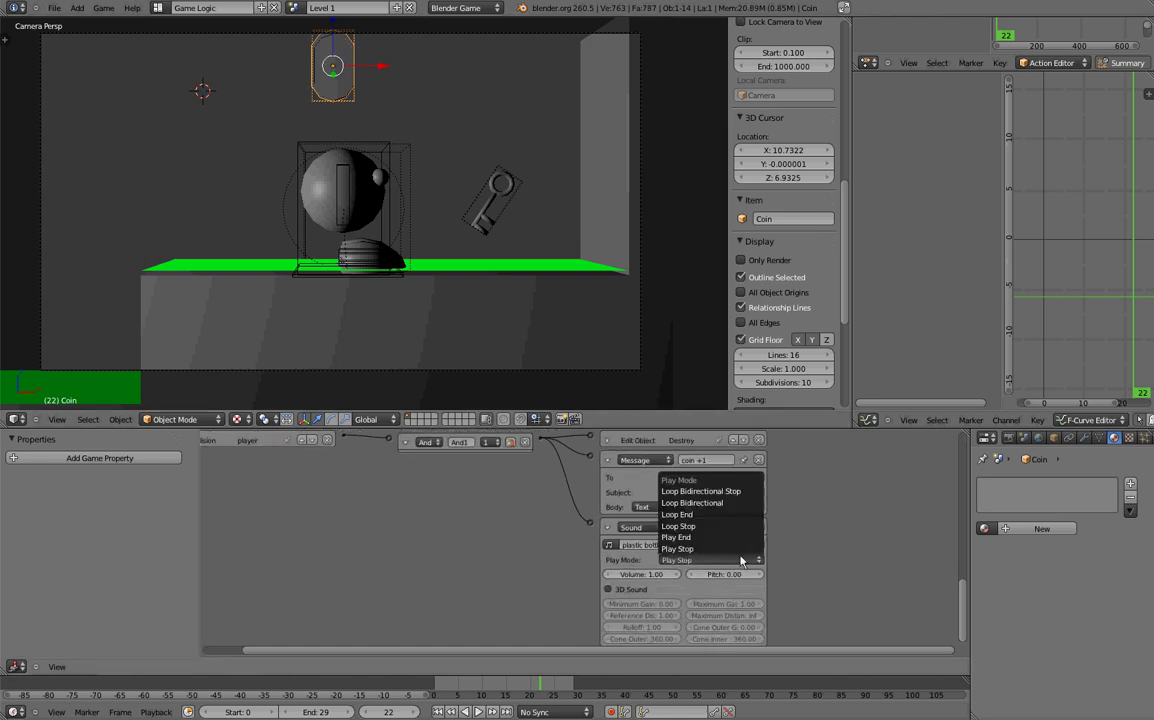
{"action": "left_click", "coordinate": [739, 537]}
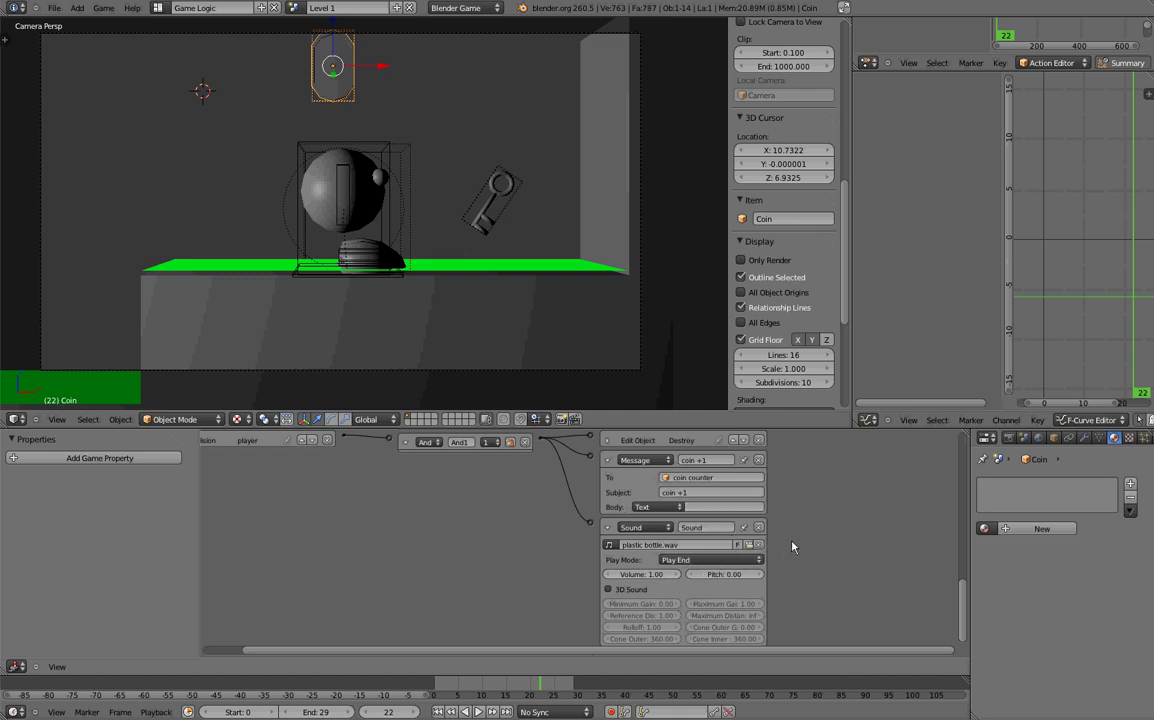
{"action": "middle_click_drag", "start_coordinate": [791, 530], "coordinate": [791, 559]}
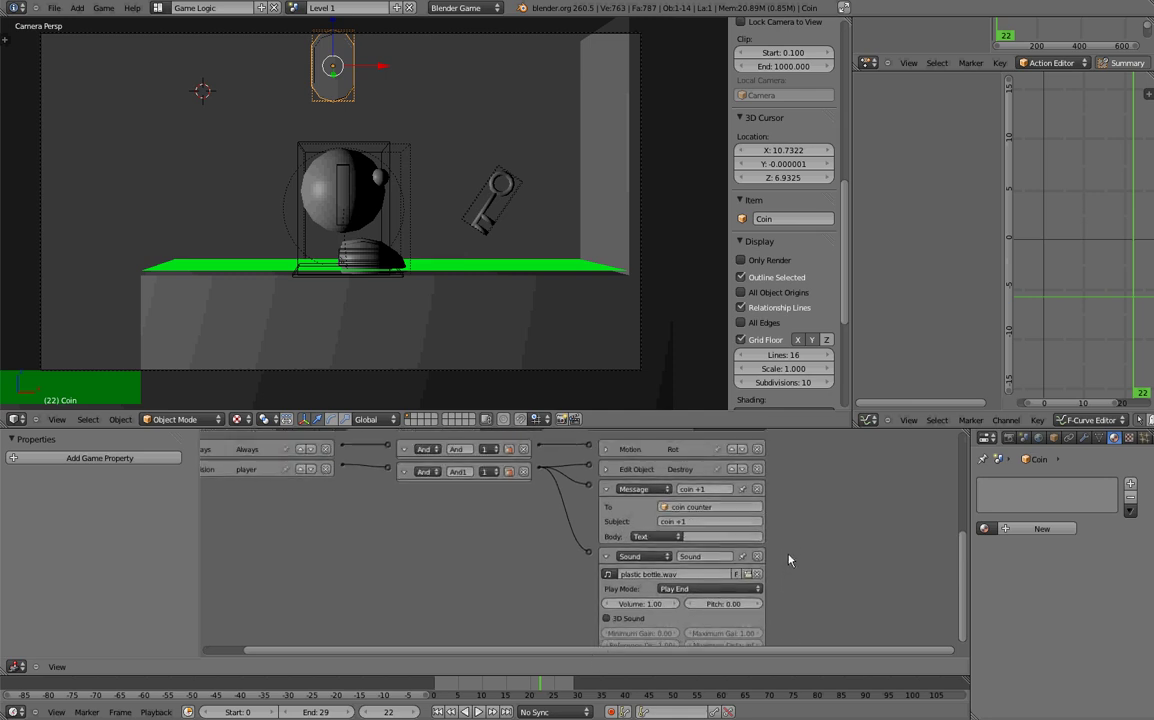
{"action": "left_click", "coordinate": [605, 490]}
{"action": "scroll", "coordinate": [817, 513], "scroll_direction": "up", "scroll_amount": 3}
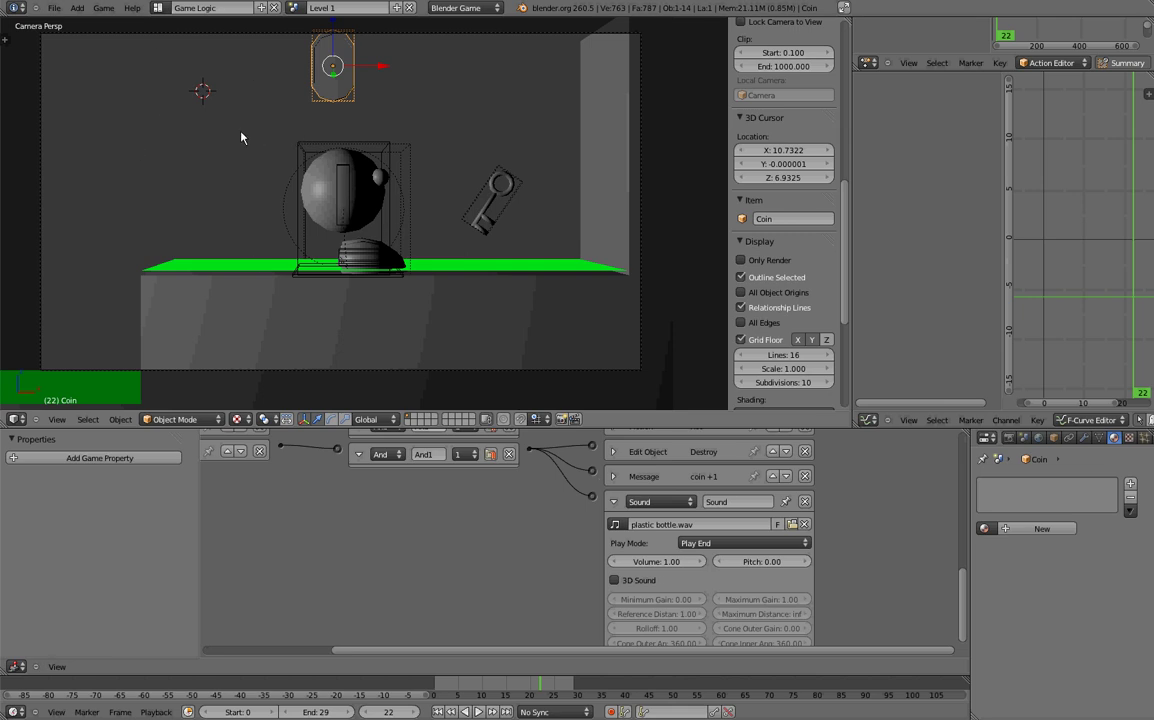
Step: Add an Empty object to the scene and show its logic bricks
{"action": "key", "text": "shift+a"}
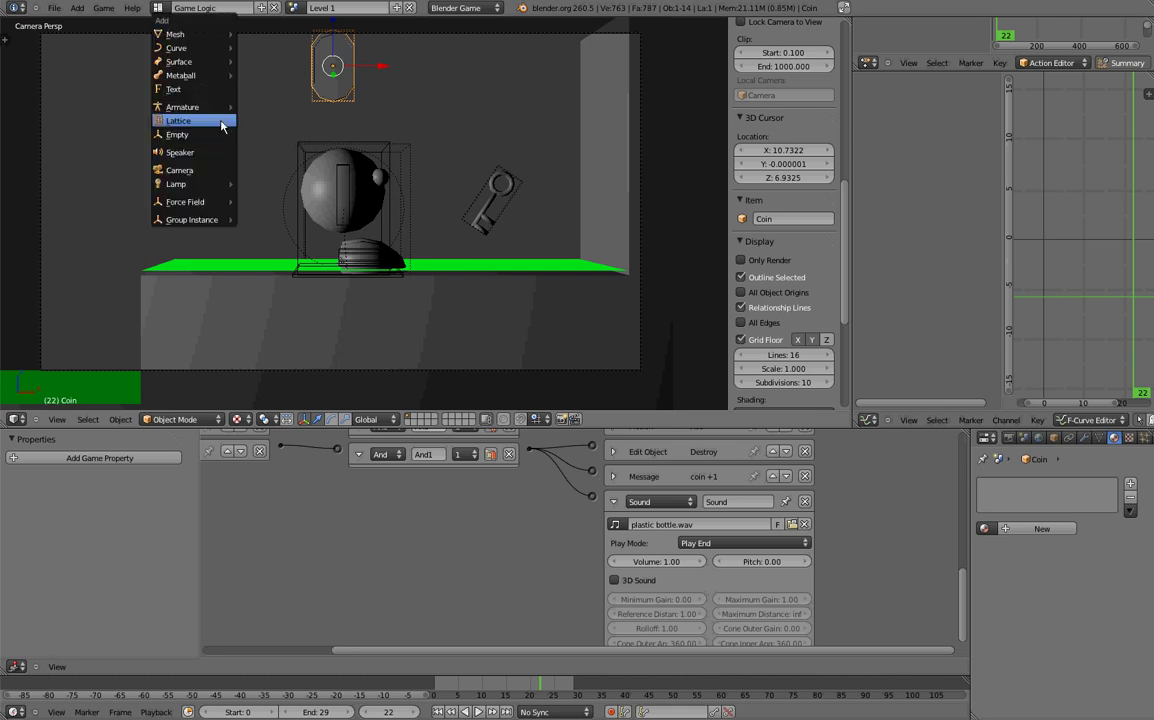
{"action": "left_click", "coordinate": [209, 136]}
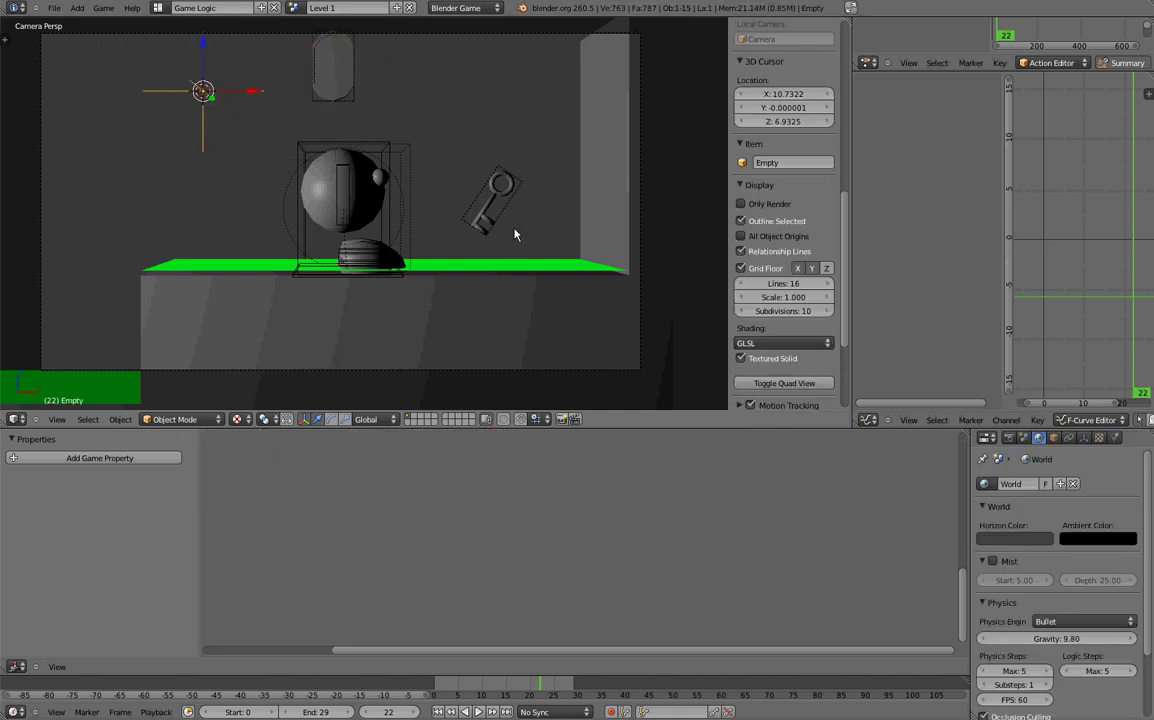
{"action": "key", "text": "Home"}
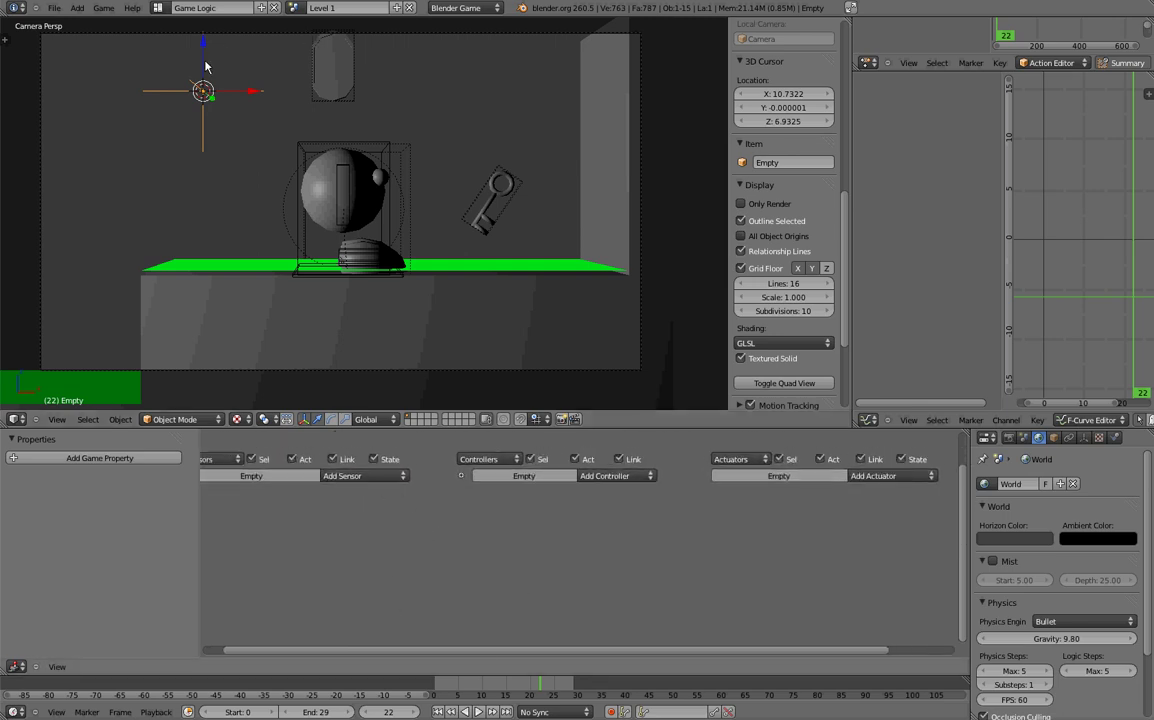
Step: Give the Empty an Always sensor named Trigger
{"action": "left_click", "coordinate": [378, 476]}
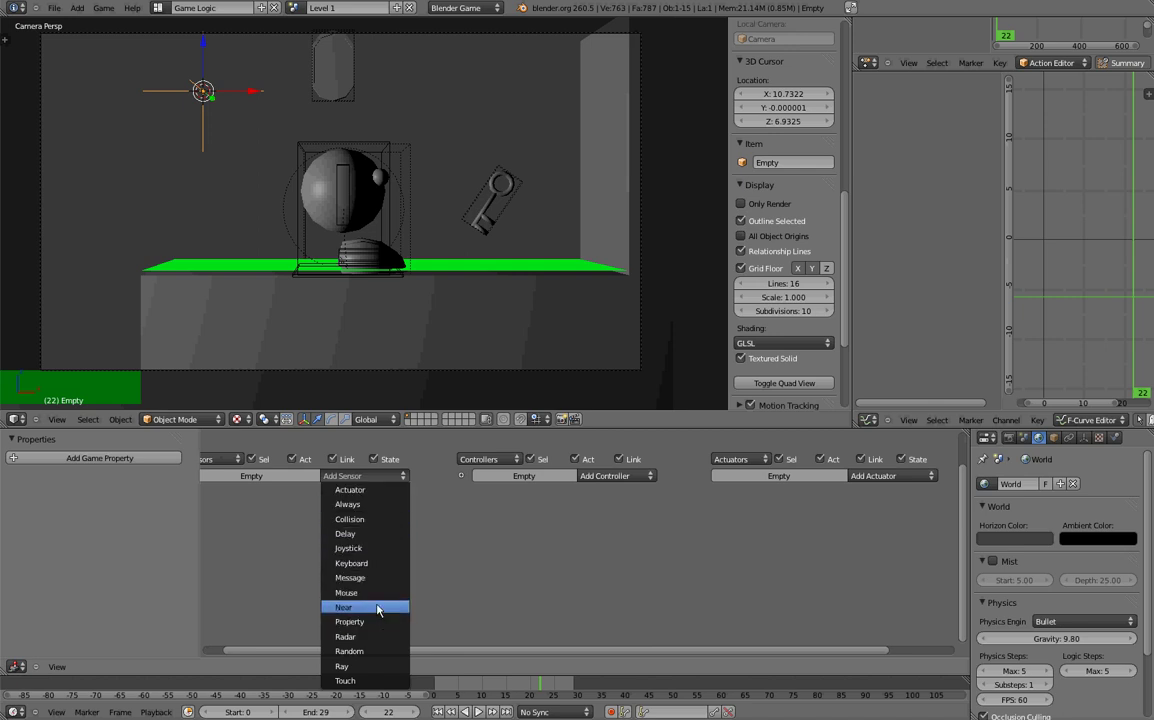
{"action": "left_click", "coordinate": [380, 505]}
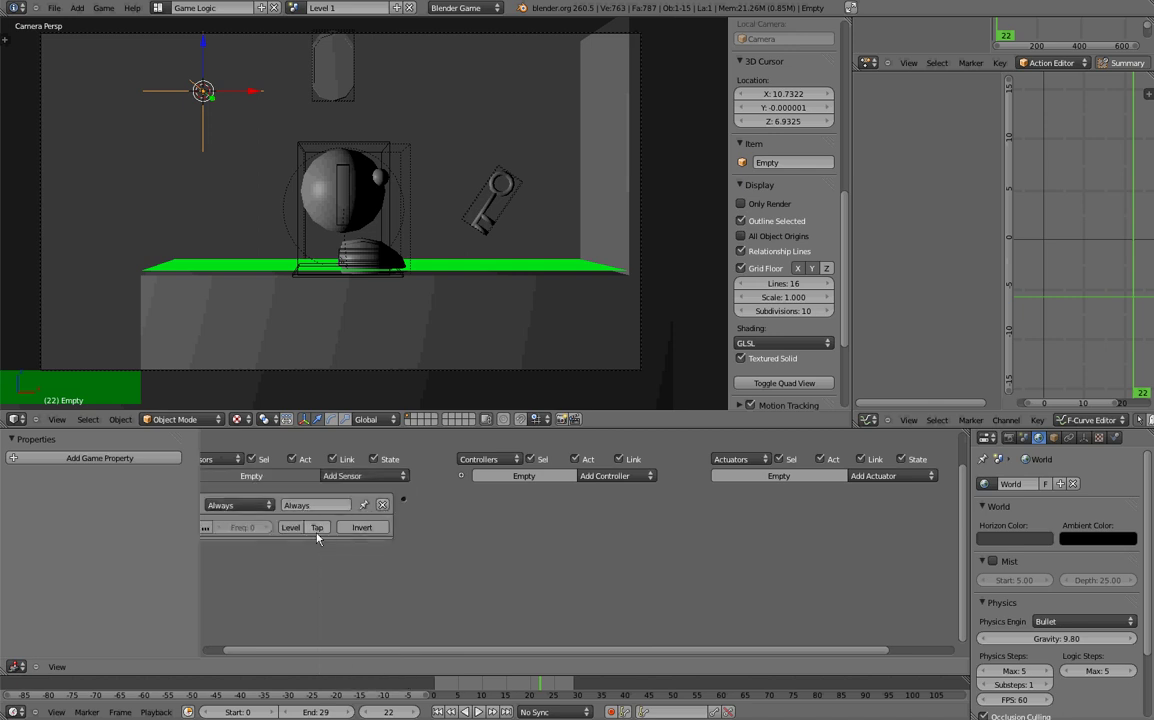
{"action": "left_click", "coordinate": [322, 505]}
{"action": "type", "text": "Trigger"}
{"action": "key", "text": "Return"}
{"action": "left_click", "coordinate": [920, 476]}
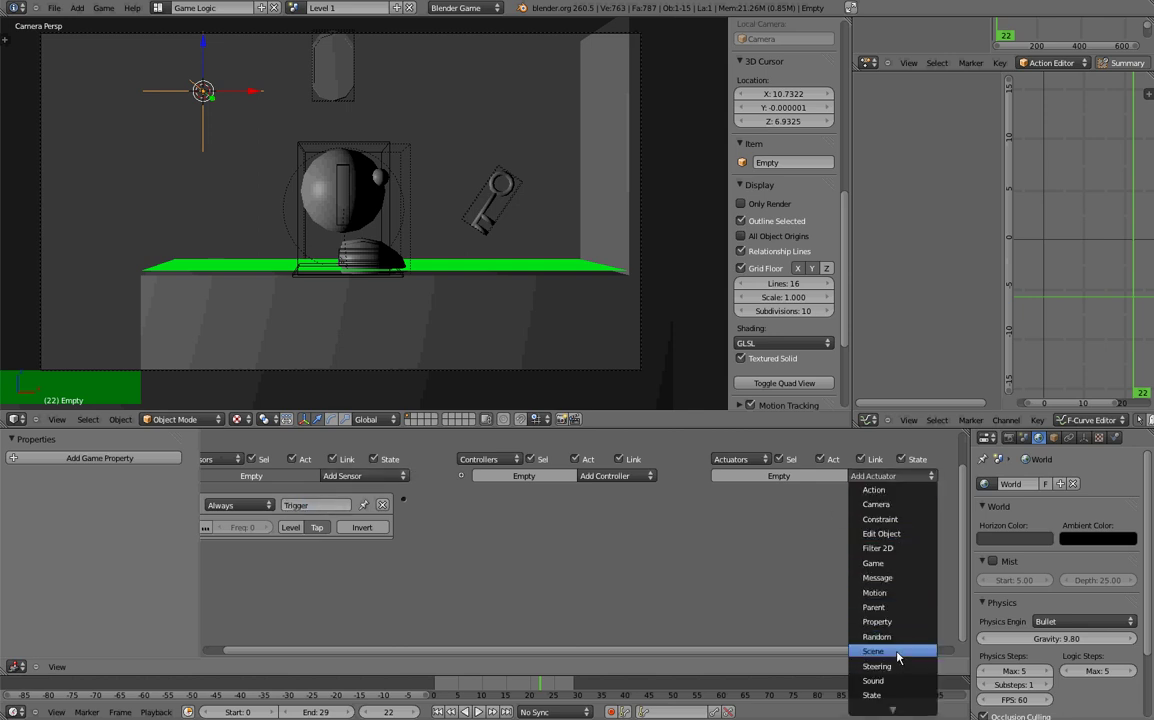
Step: Add a Sound actuator to the Empty that plays plastic bottle.wav
{"action": "left_click", "coordinate": [880, 680]}
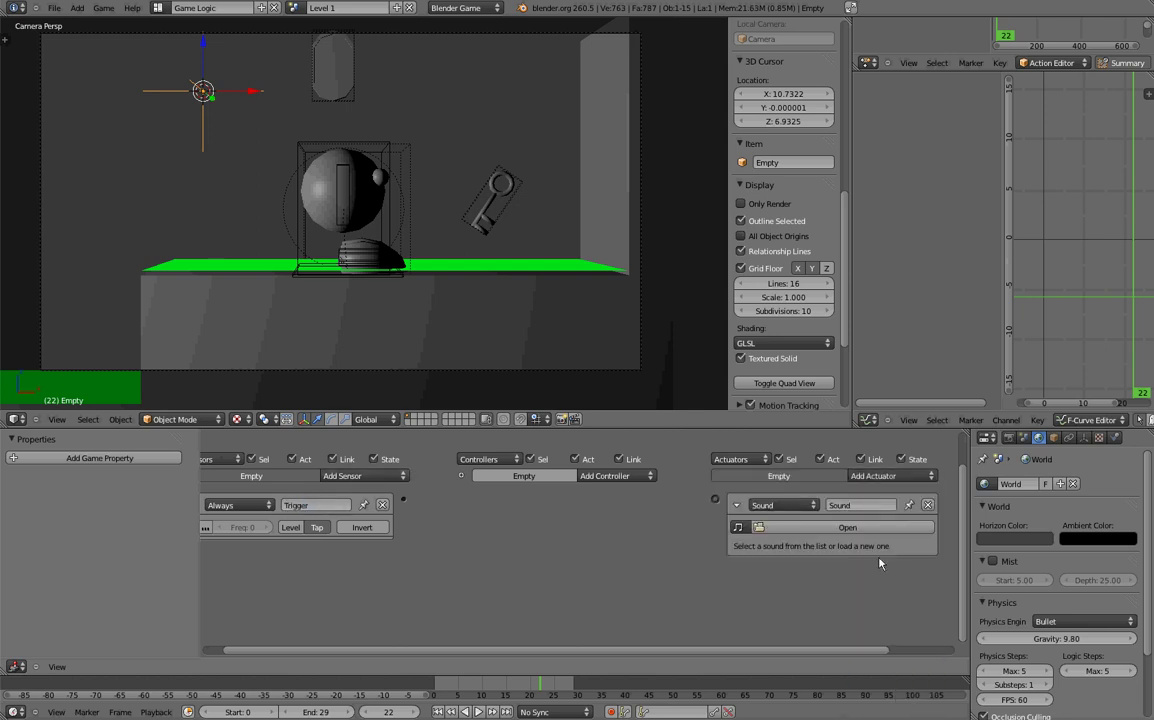
{"action": "left_click", "coordinate": [738, 527]}
{"action": "left_click", "coordinate": [760, 546]}
Step: Link the Trigger sensor to the Sound actuator and set its play mode to Play End
{"action": "left_click_drag", "start_coordinate": [717, 500], "coordinate": [407, 504]}
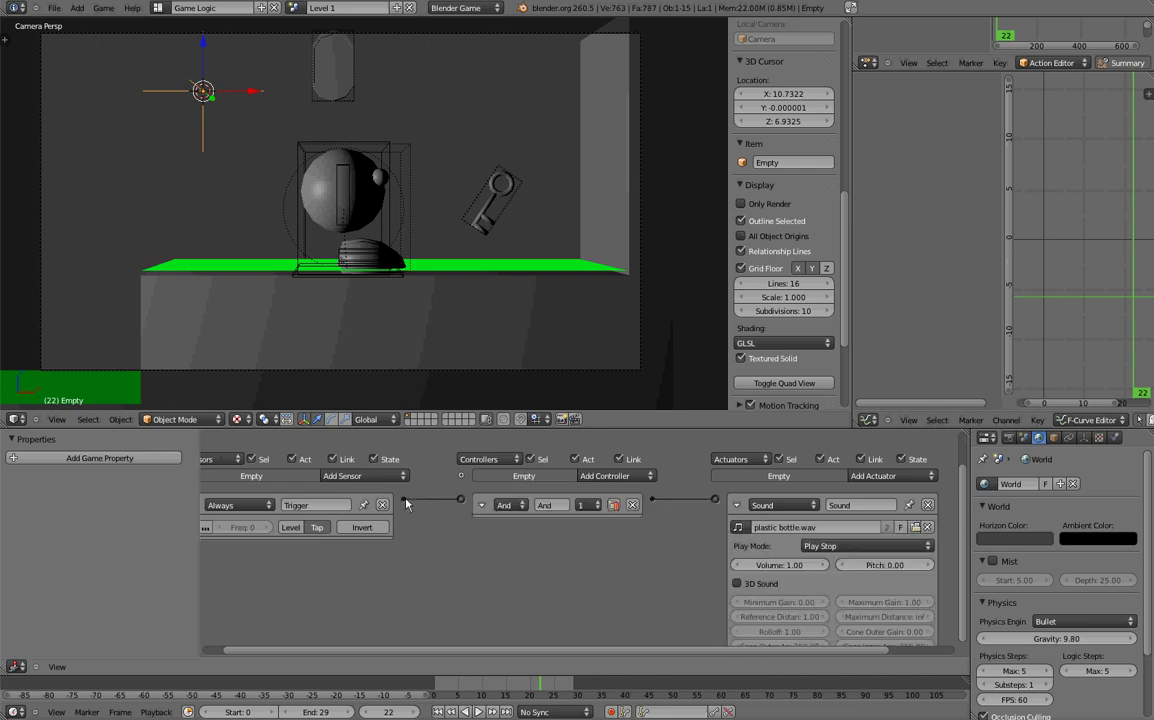
{"action": "middle_click_drag", "start_coordinate": [576, 543], "coordinate": [562, 532]}
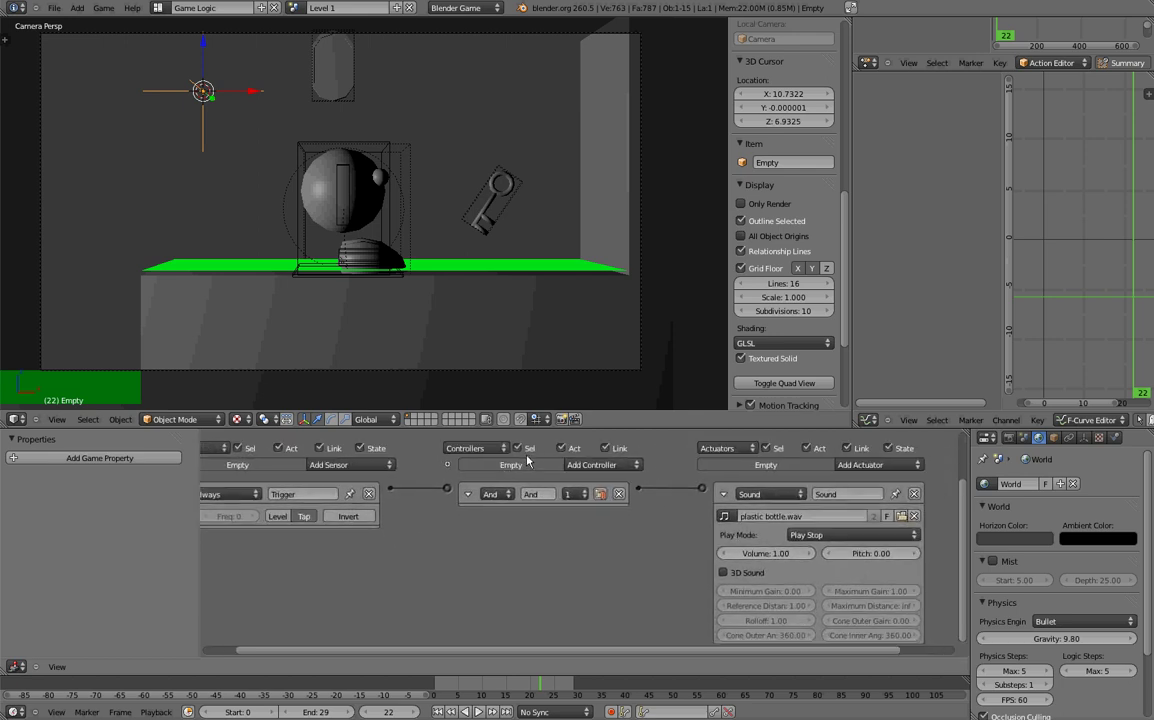
{"action": "left_click", "coordinate": [805, 535]}
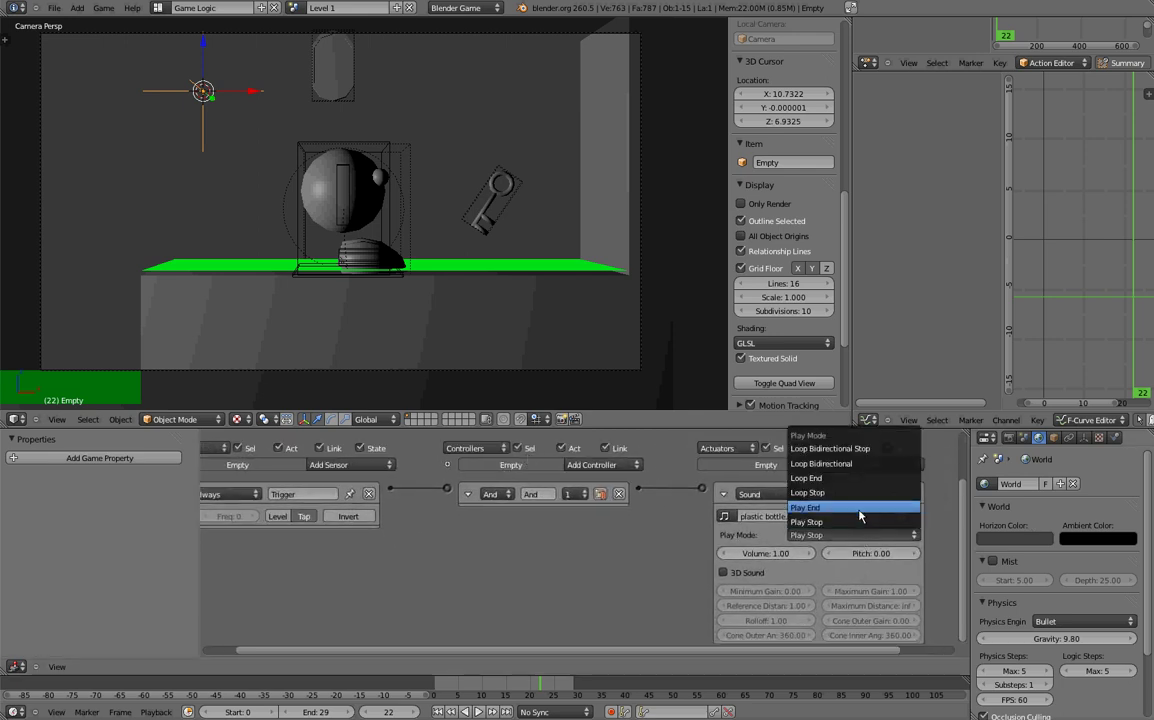
{"action": "left_click", "coordinate": [808, 519]}
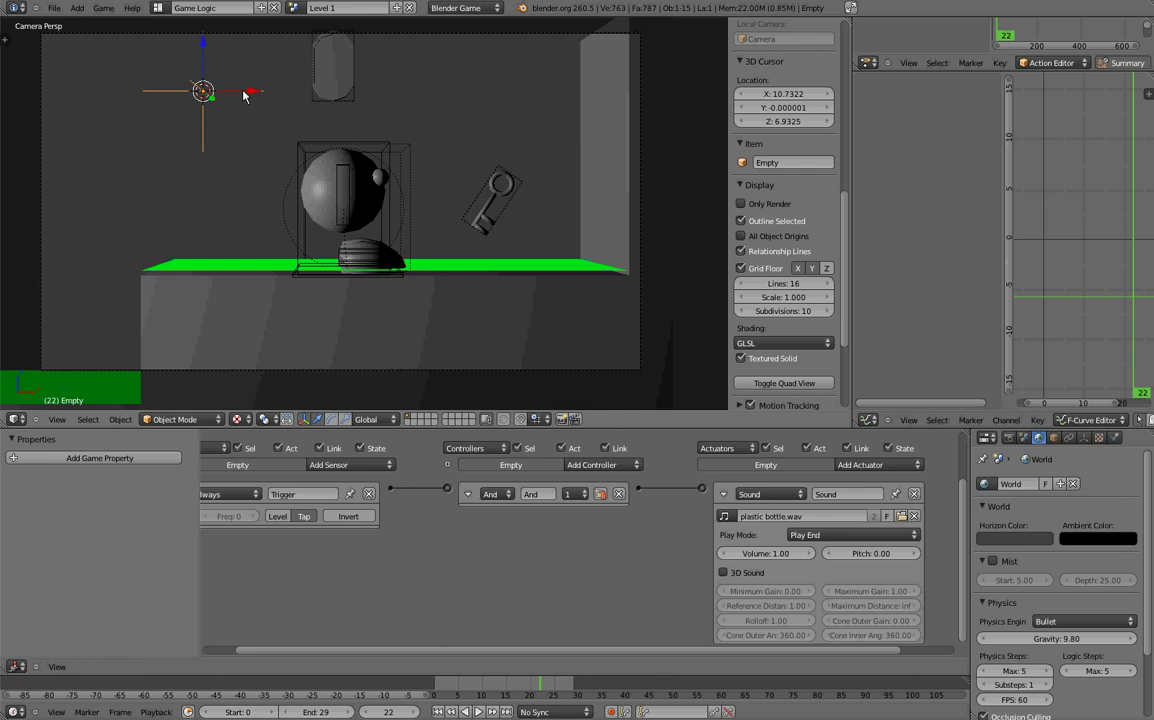
Step: Select the Empty and name both the object and its Sound actuator CoinSound
{"action": "right_click", "coordinate": [354, 76]}
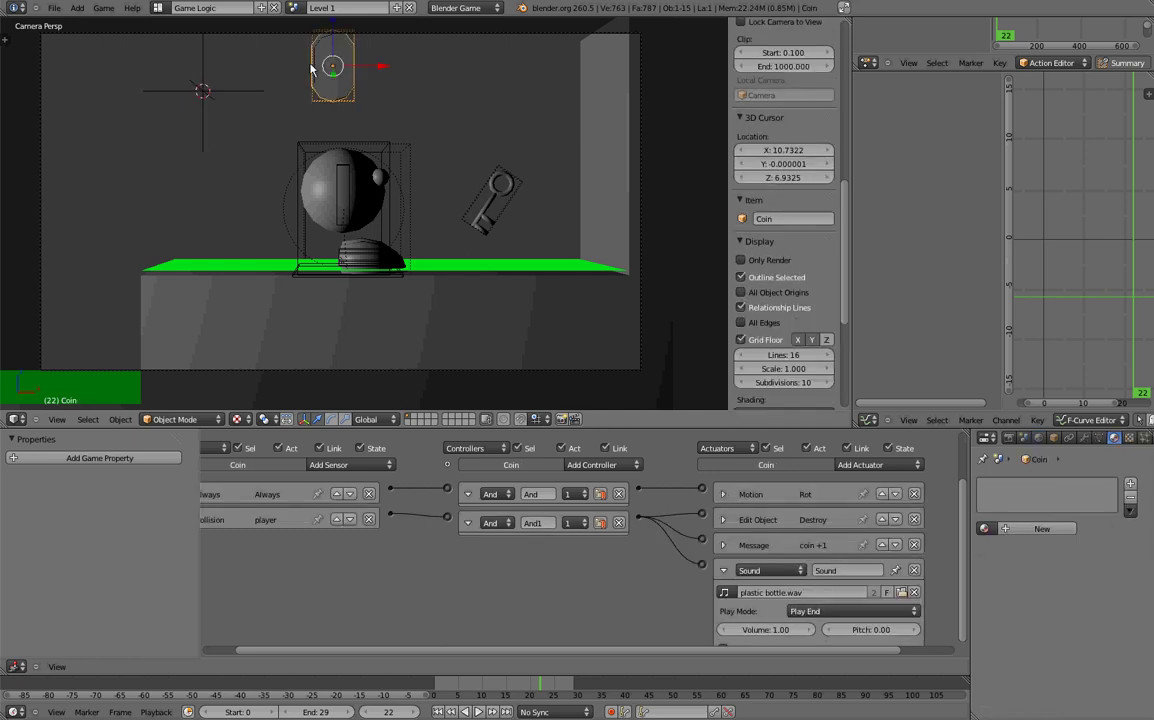
{"action": "right_click", "coordinate": [227, 99]}
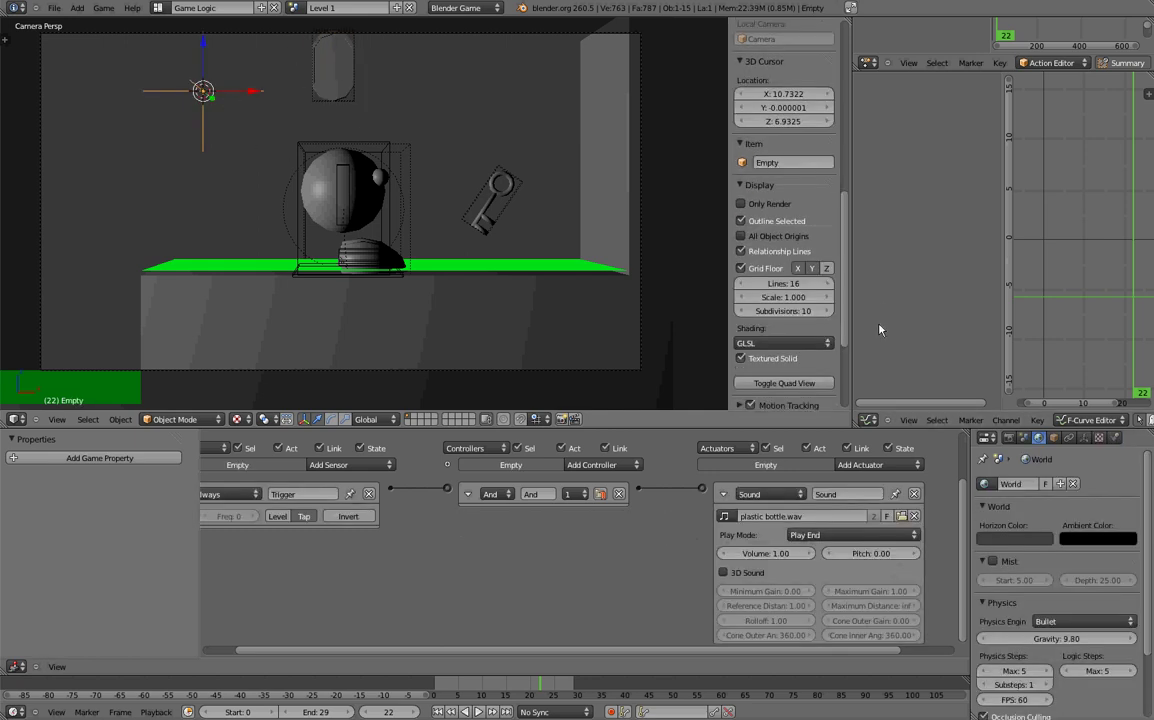
{"action": "left_click", "coordinate": [786, 163]}
{"action": "type", "text": "Coin6"}
{"action": "type", "text": "ound"}
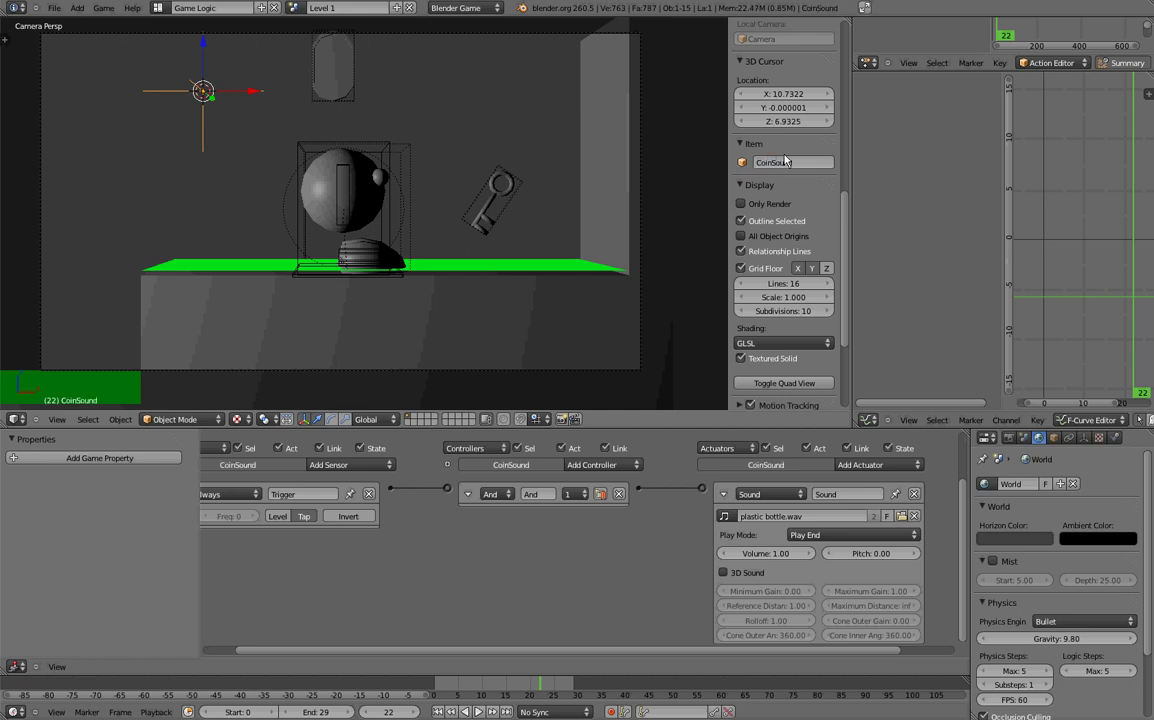
{"action": "key", "text": "Return"}
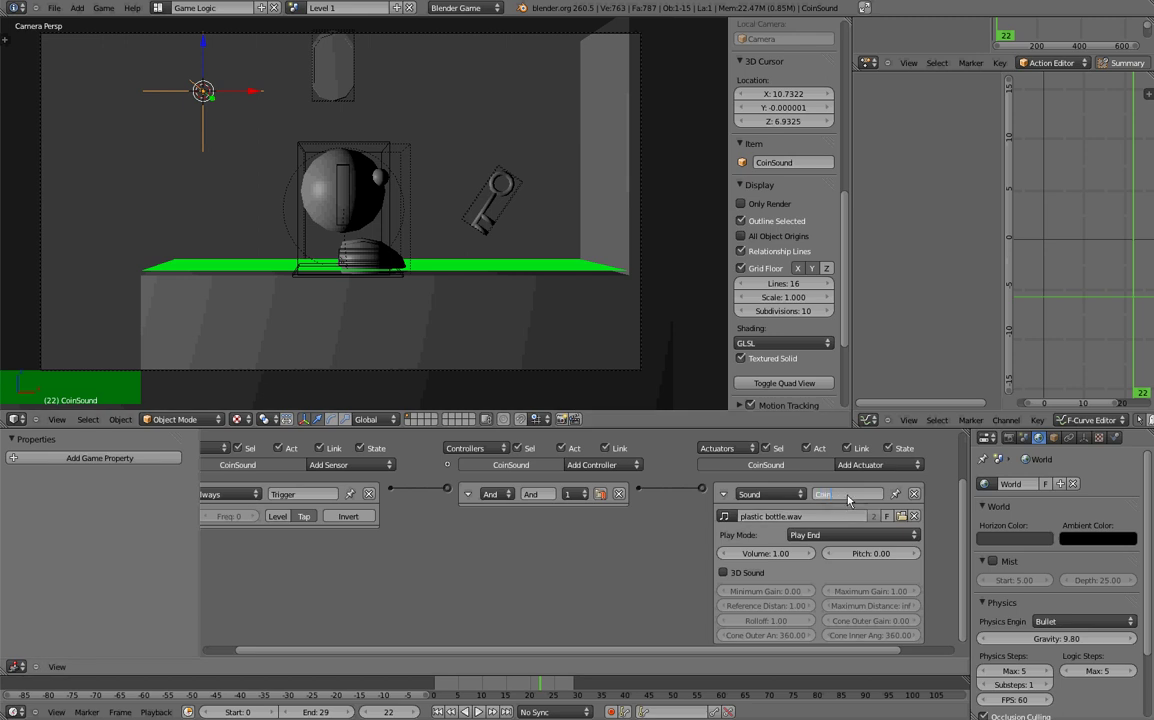
{"action": "key", "text": "Return"}
Step: Change the Coin's Sound actuator to Edit Object, adding the CoinSound object
{"action": "right_click", "coordinate": [347, 55]}
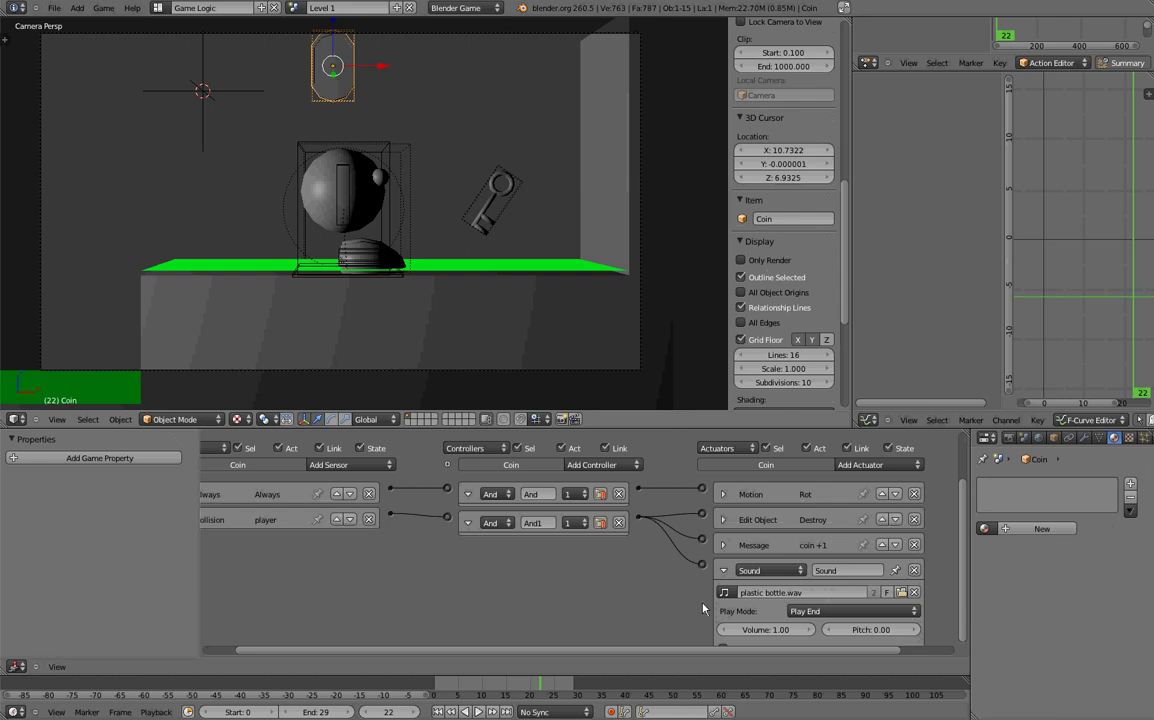
{"action": "middle_click_drag", "start_coordinate": [633, 543], "coordinate": [534, 503]}
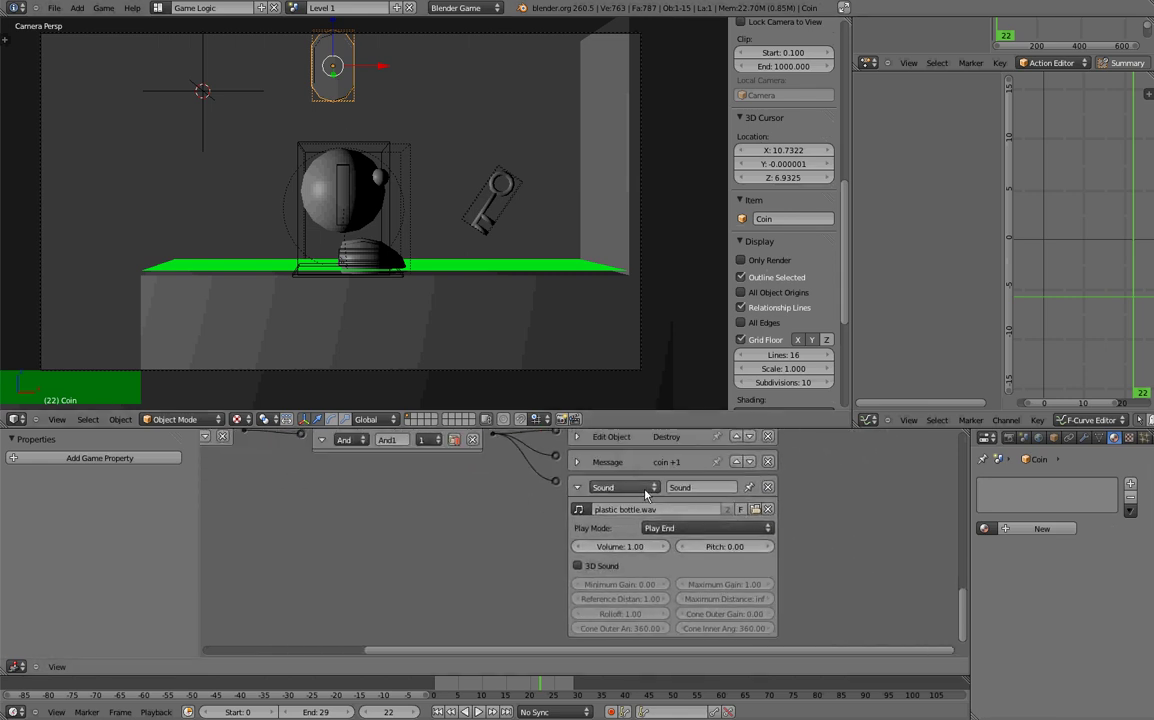
{"action": "left_click", "coordinate": [648, 490]}
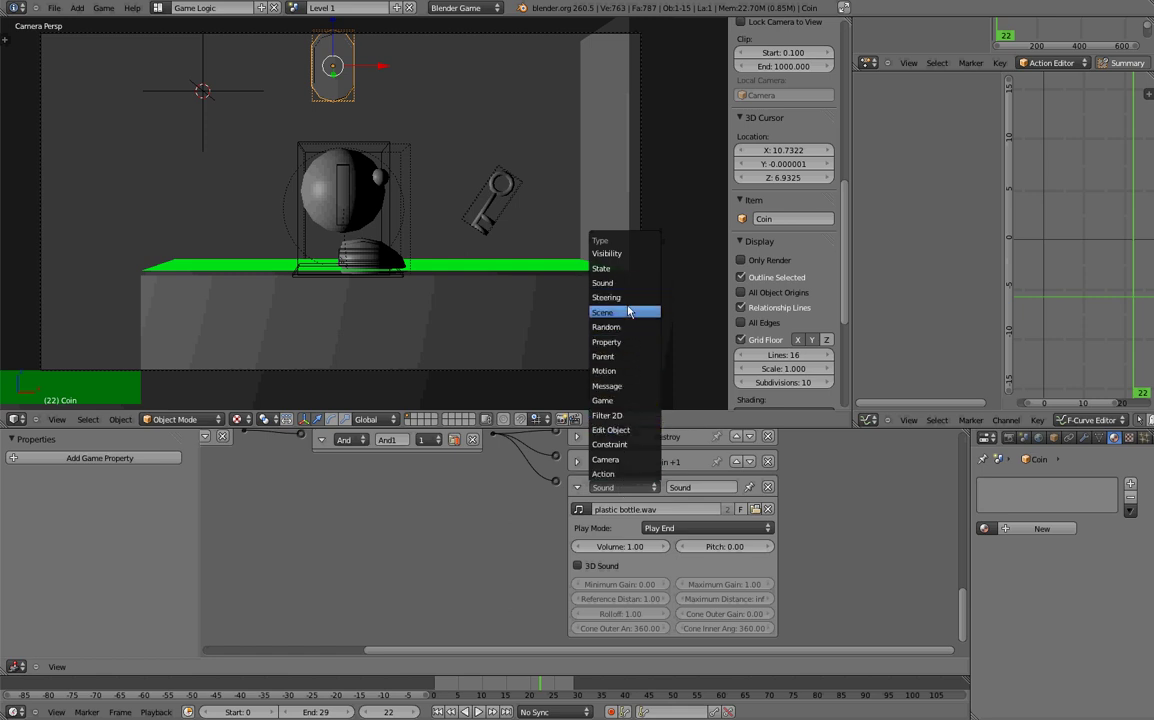
{"action": "left_click", "coordinate": [632, 431]}
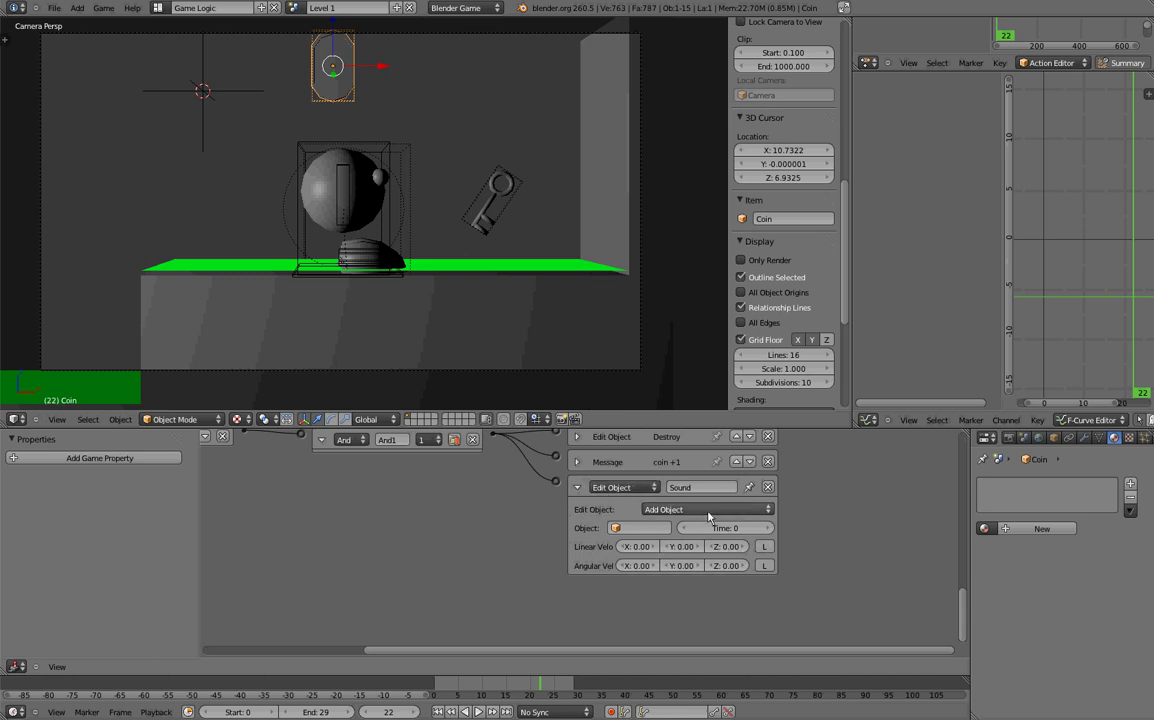
{"action": "left_click", "coordinate": [638, 531]}
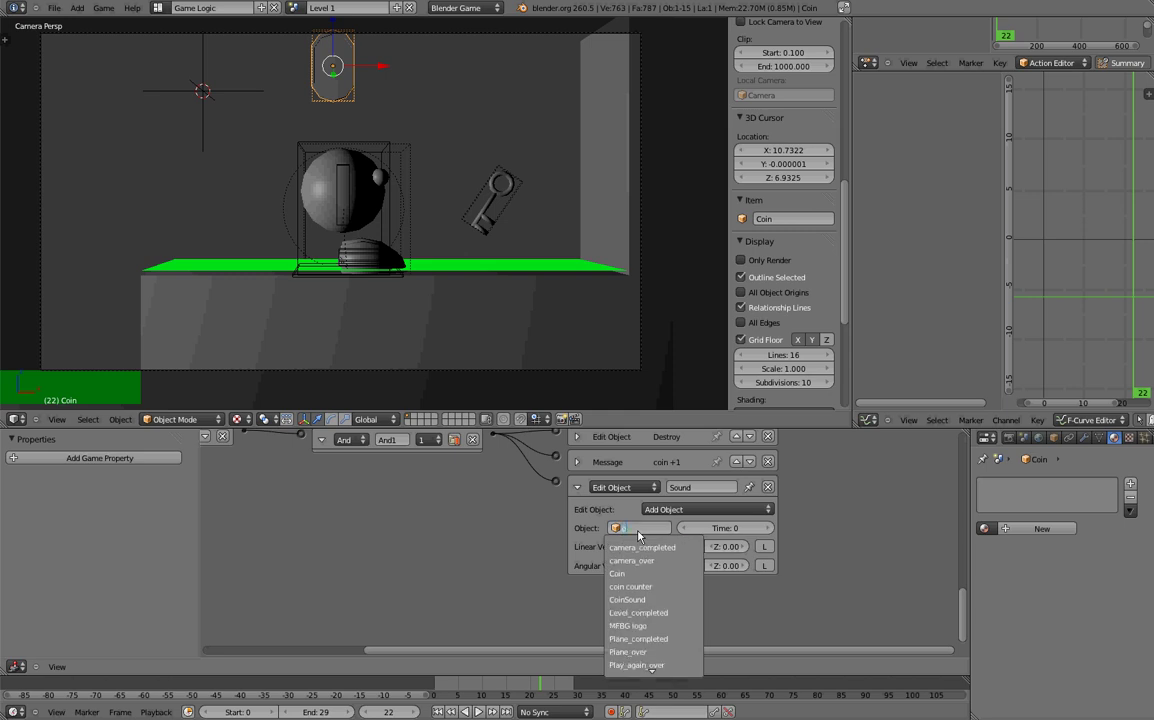
{"action": "type", "text": "sound"}
{"action": "key", "text": "Return"}
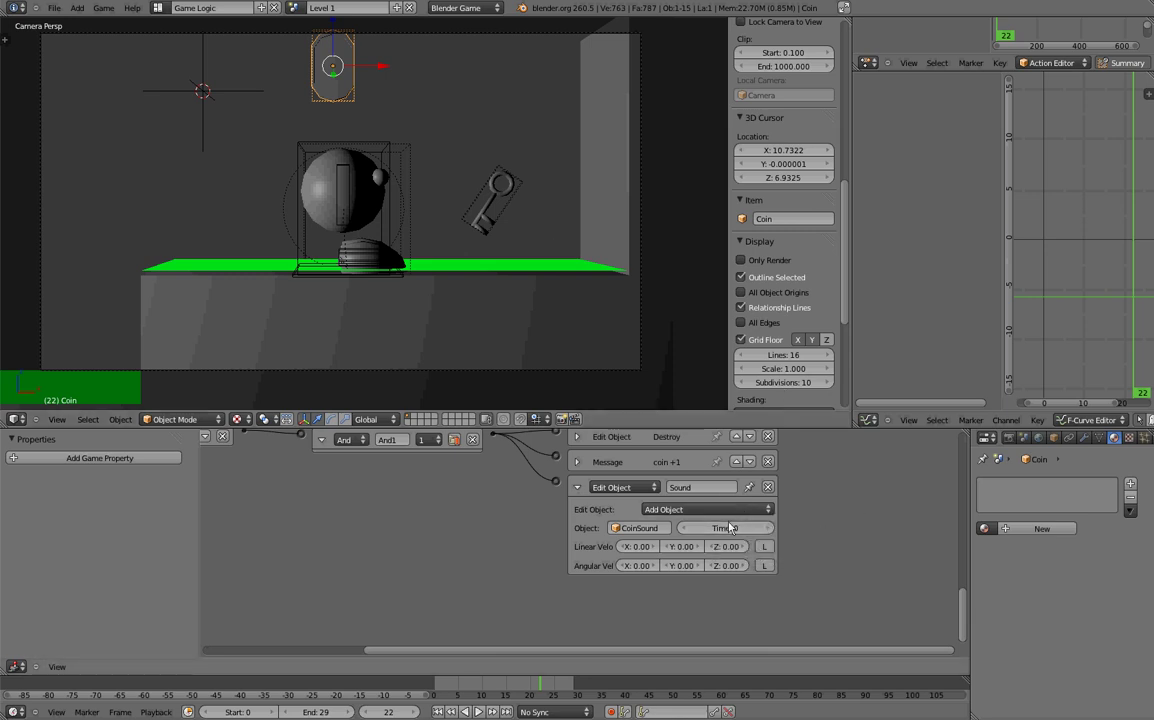
Step: Set the Coin's Edit Object actuator Time to 120
{"action": "right_click", "coordinate": [206, 91]}
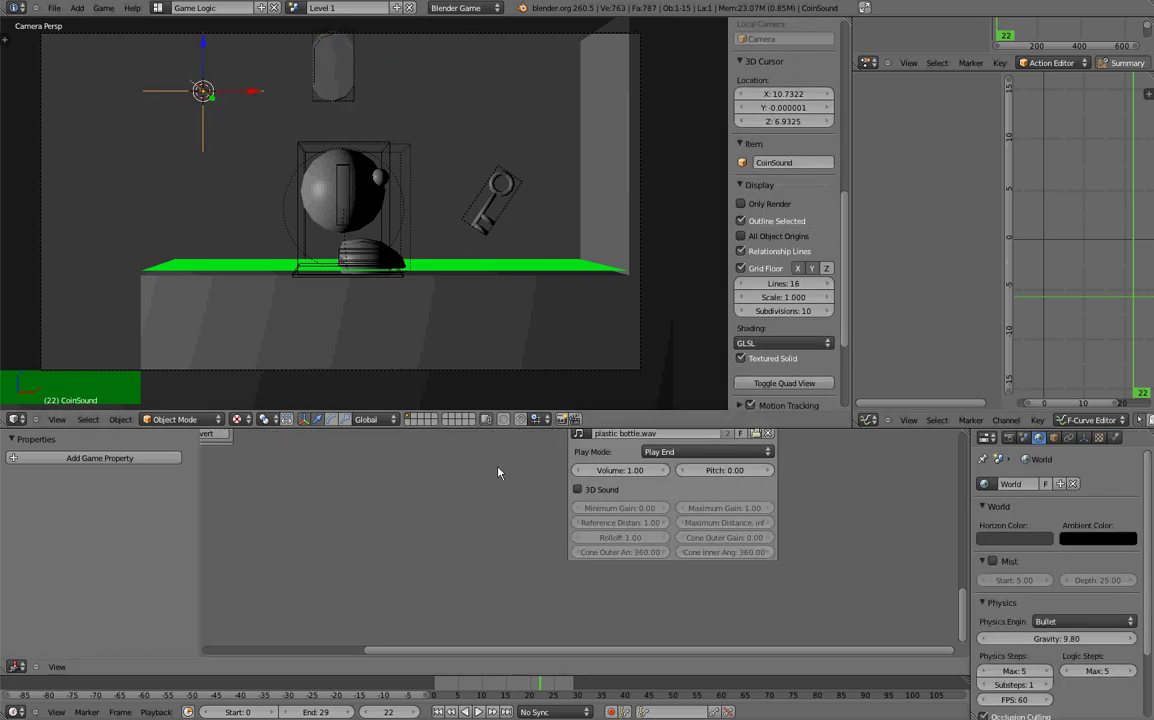
{"action": "middle_click_drag", "start_coordinate": [500, 470], "coordinate": [531, 571]}
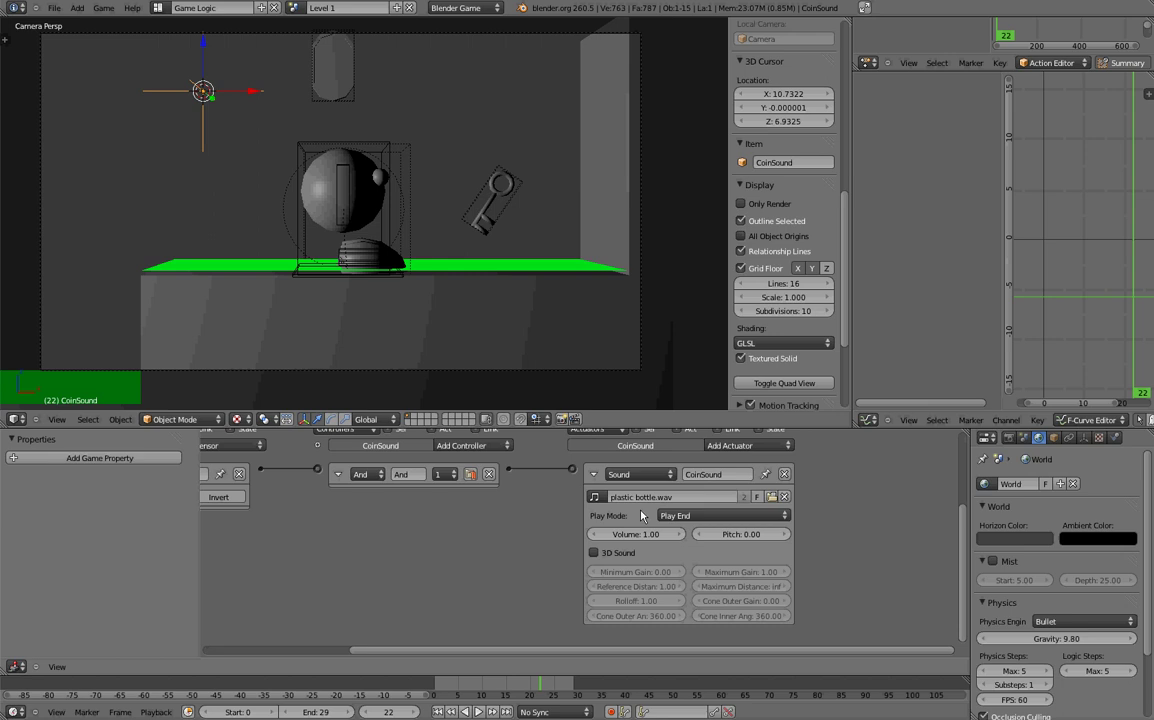
{"action": "right_click", "coordinate": [335, 70]}
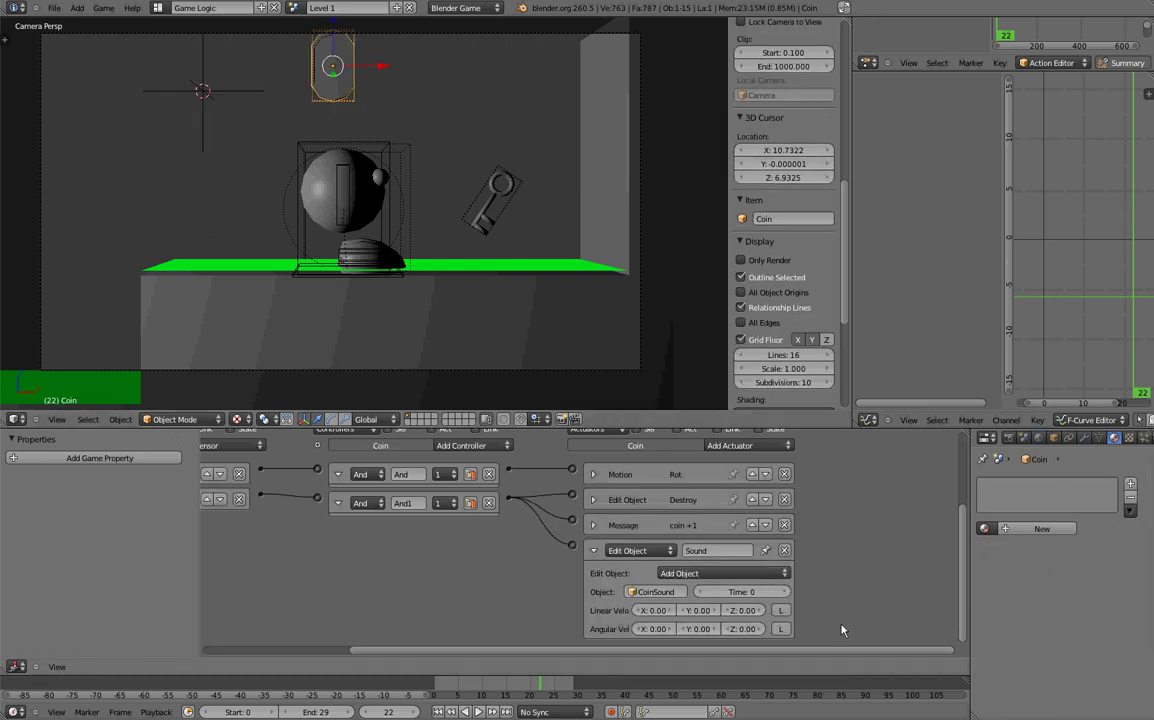
{"action": "middle_click_drag", "start_coordinate": [835, 634], "coordinate": [802, 570]}
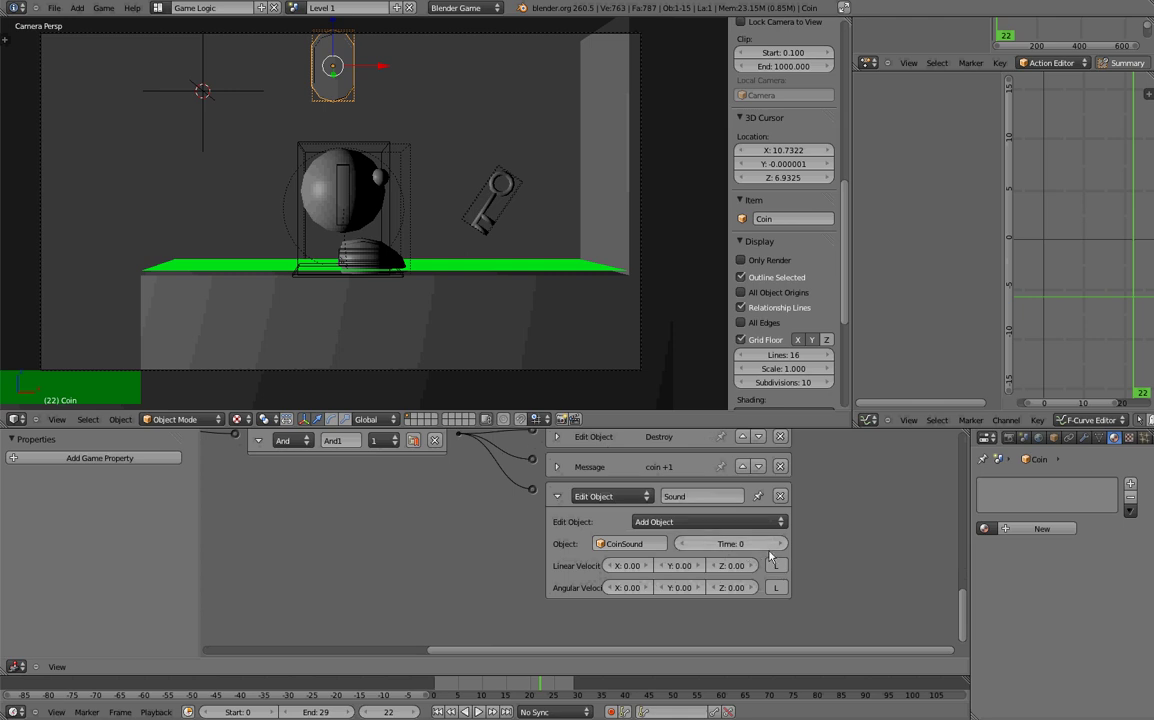
{"action": "left_click", "coordinate": [770, 544]}
{"action": "type", "text": "12"}
{"action": "key", "text": "Return"}
Step: Rename the Edit Object actuator to 'spawn sound'
{"action": "scroll", "coordinate": [488, 492], "scroll_direction": "up", "scroll_amount": 2}
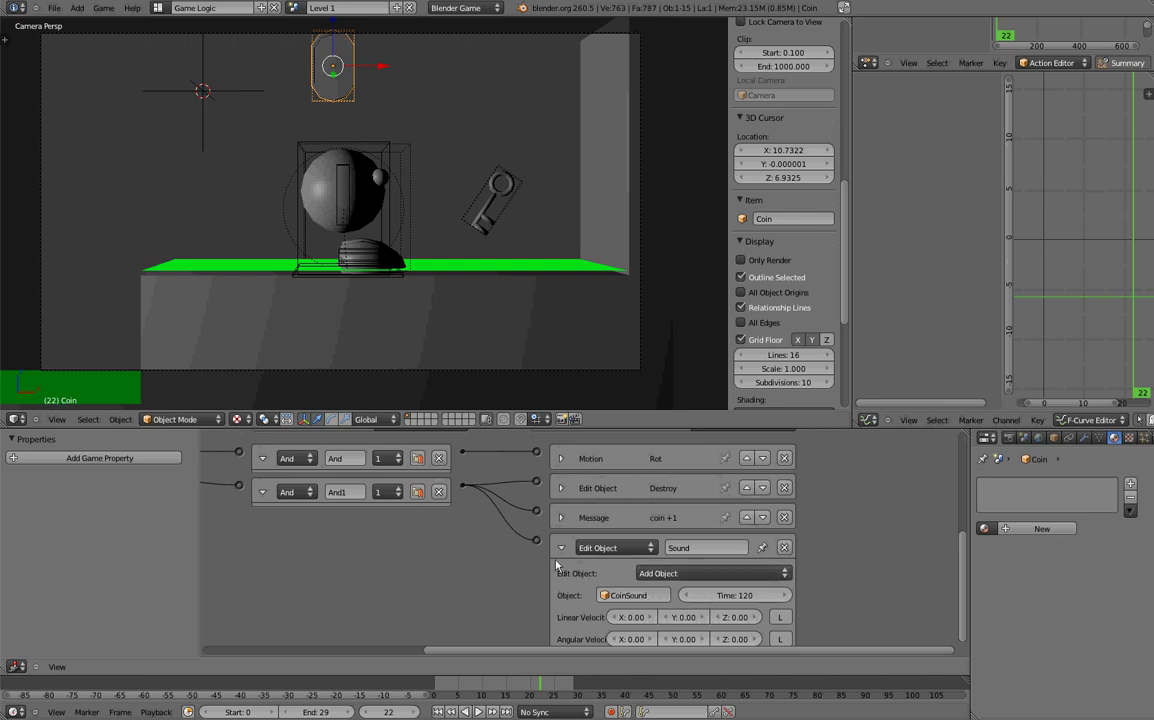
{"action": "scroll", "coordinate": [503, 508], "scroll_direction": "down", "scroll_amount": 3}
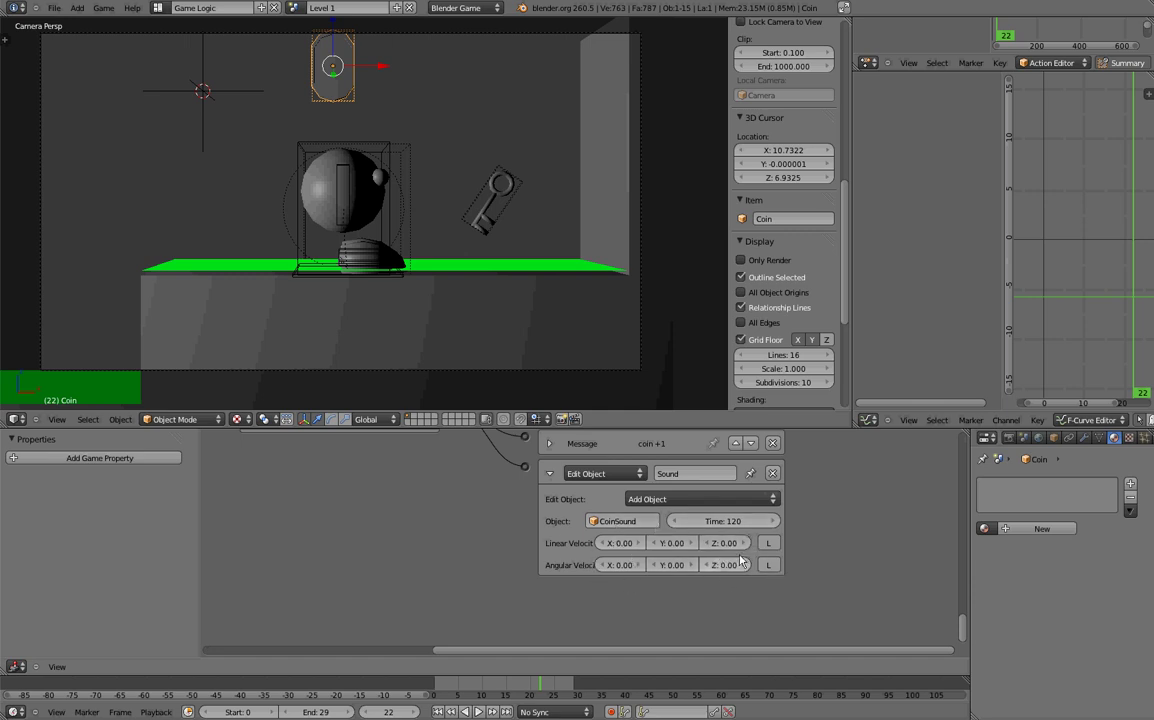
{"action": "scroll", "coordinate": [835, 572], "scroll_direction": "up", "scroll_amount": 1}
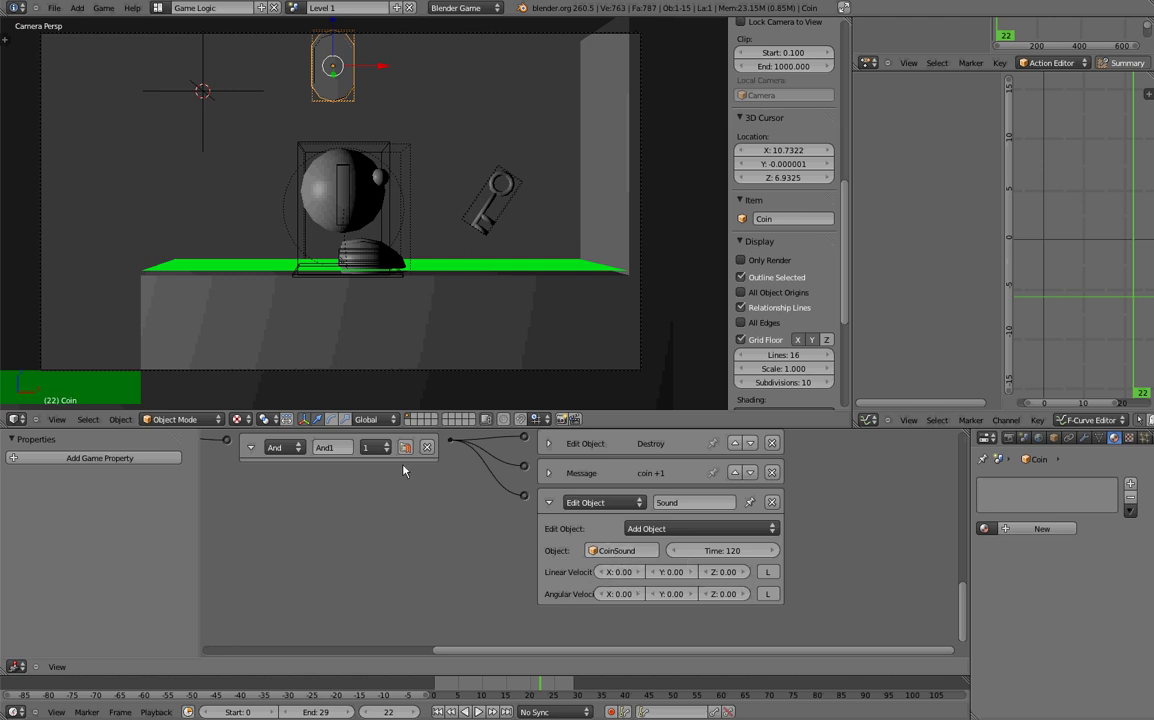
{"action": "middle_click_drag", "start_coordinate": [431, 524], "coordinate": [501, 577]}
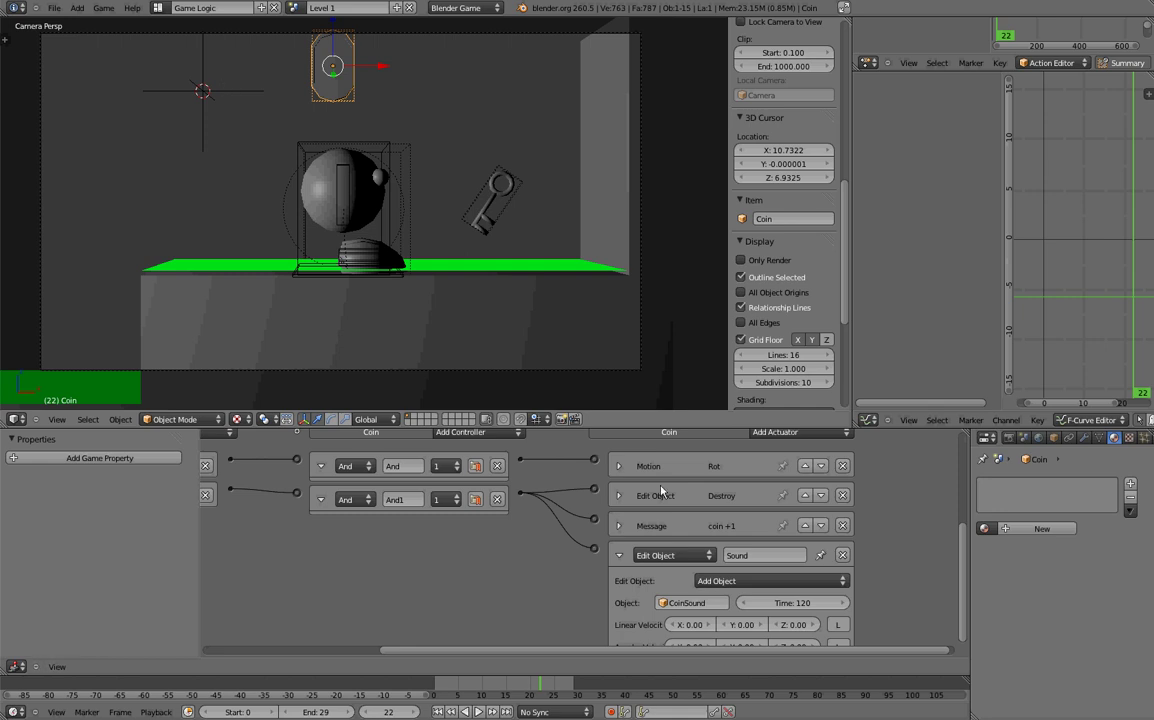
{"action": "left_click", "coordinate": [753, 556]}
{"action": "key", "text": "BackSpace"}
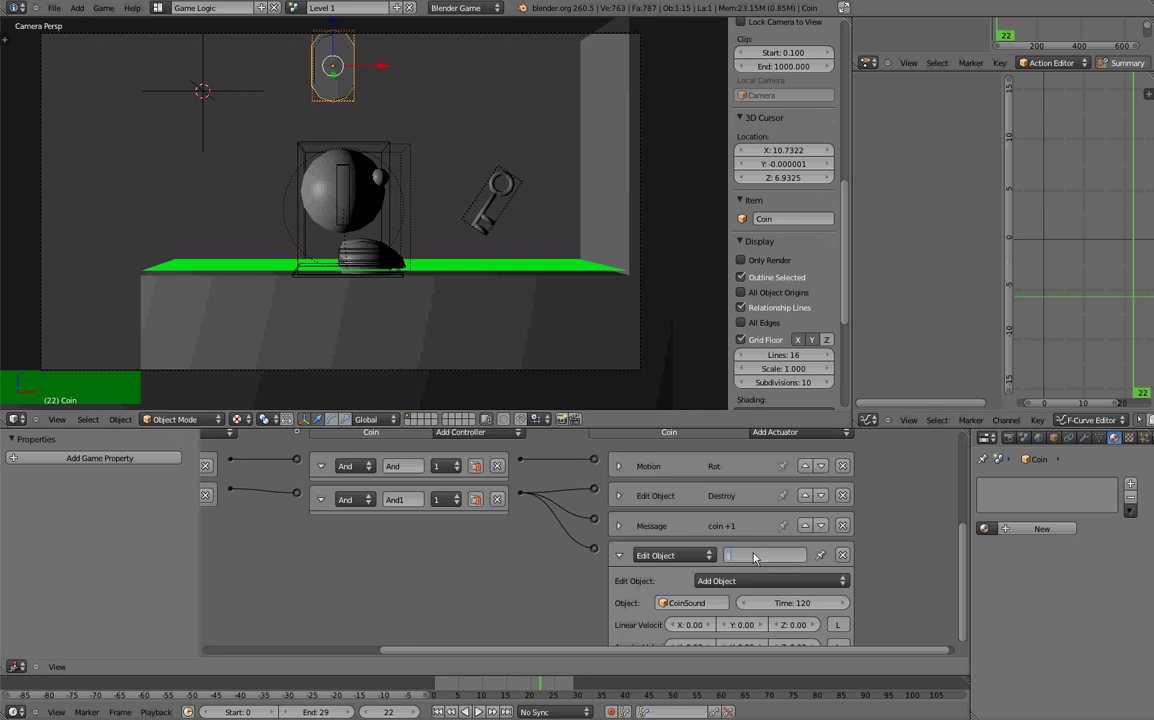
{"action": "type", "text": "spawn sound"}
{"action": "key", "text": "Return"}
Step: Move the CoinSound empty to layer 6
{"action": "right_click", "coordinate": [204, 90]}
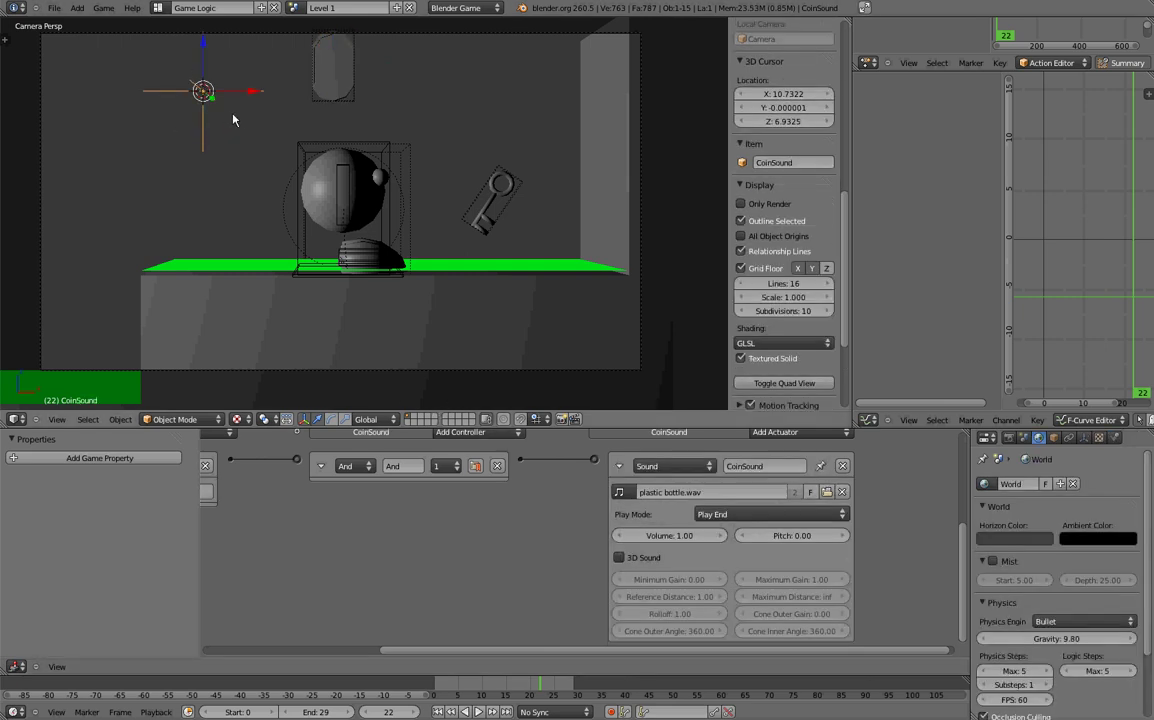
{"action": "key", "text": "m"}
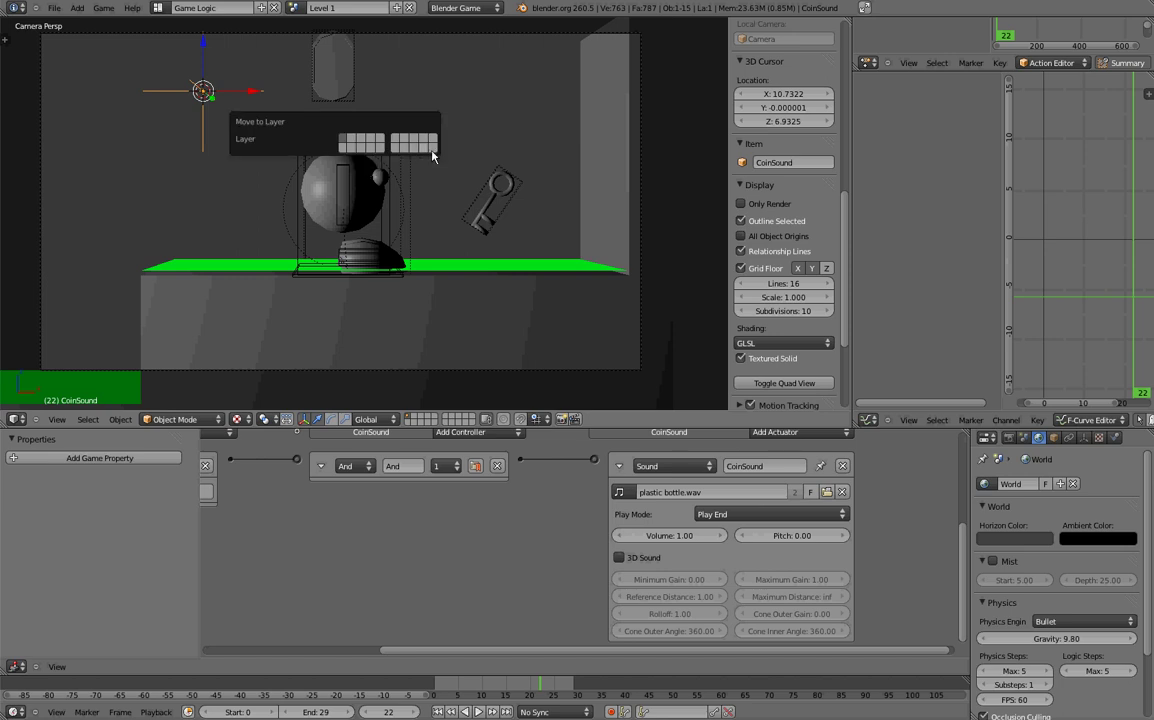
{"action": "key", "text": "6"}
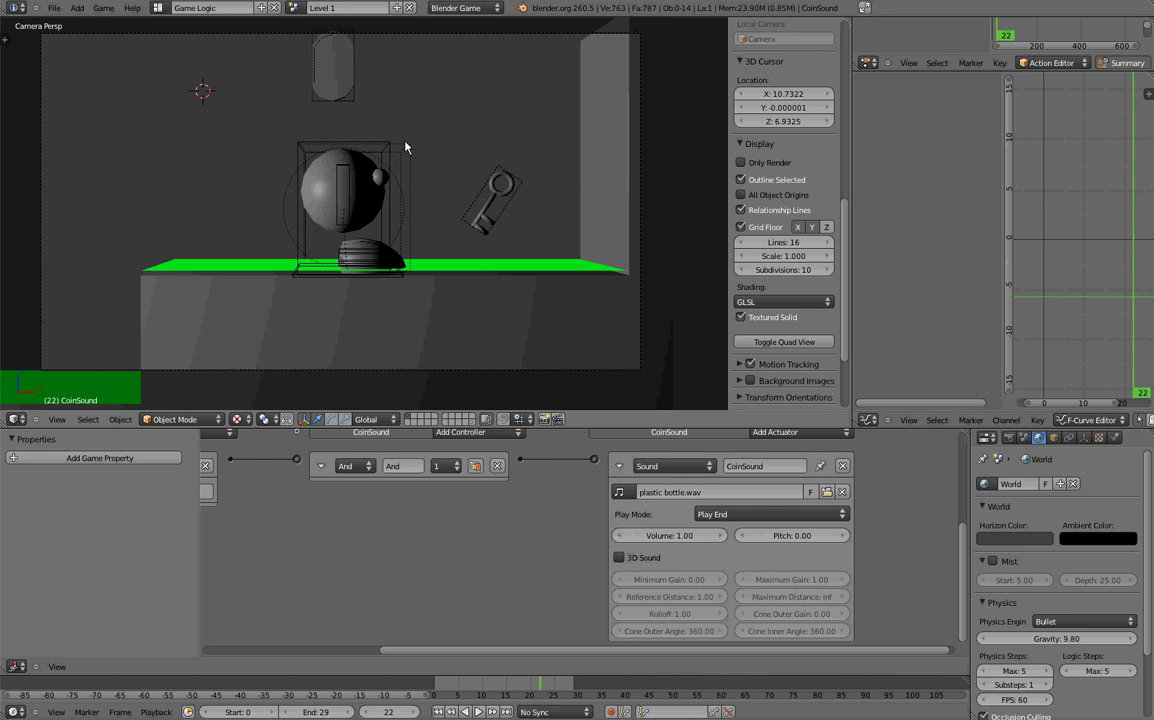
Step: Test-run the game, move the character left, then exit the game
{"action": "key", "text": "p"}
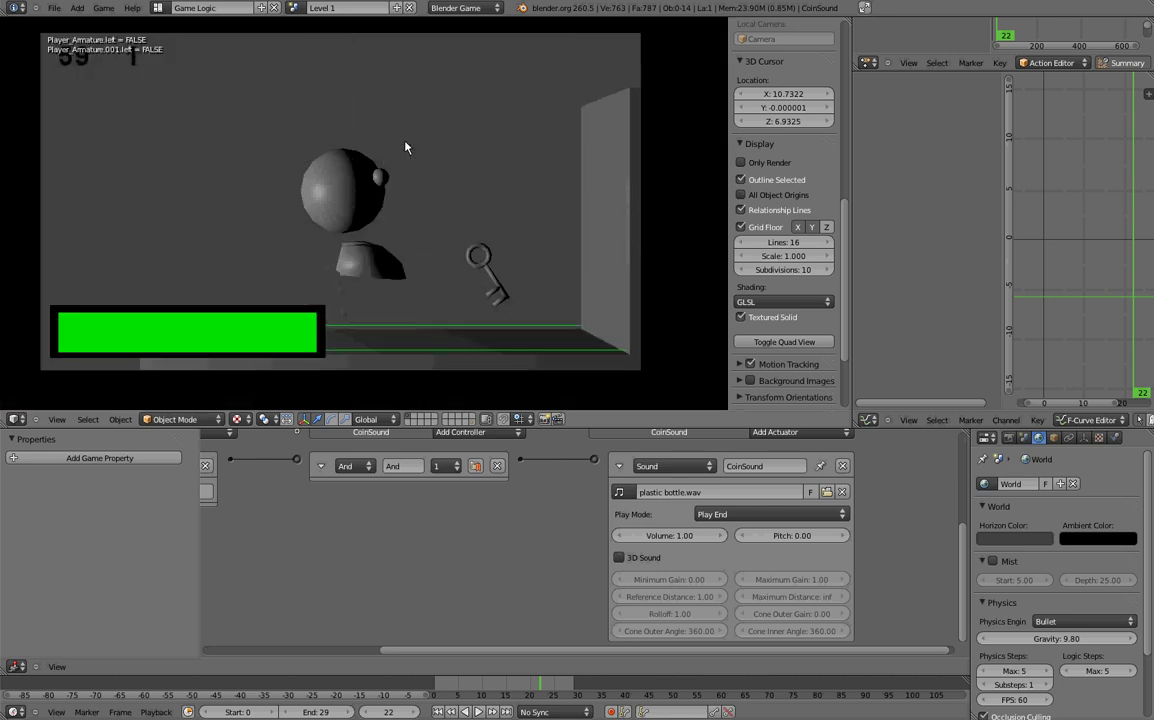
{"action": "key", "text": "Left"}
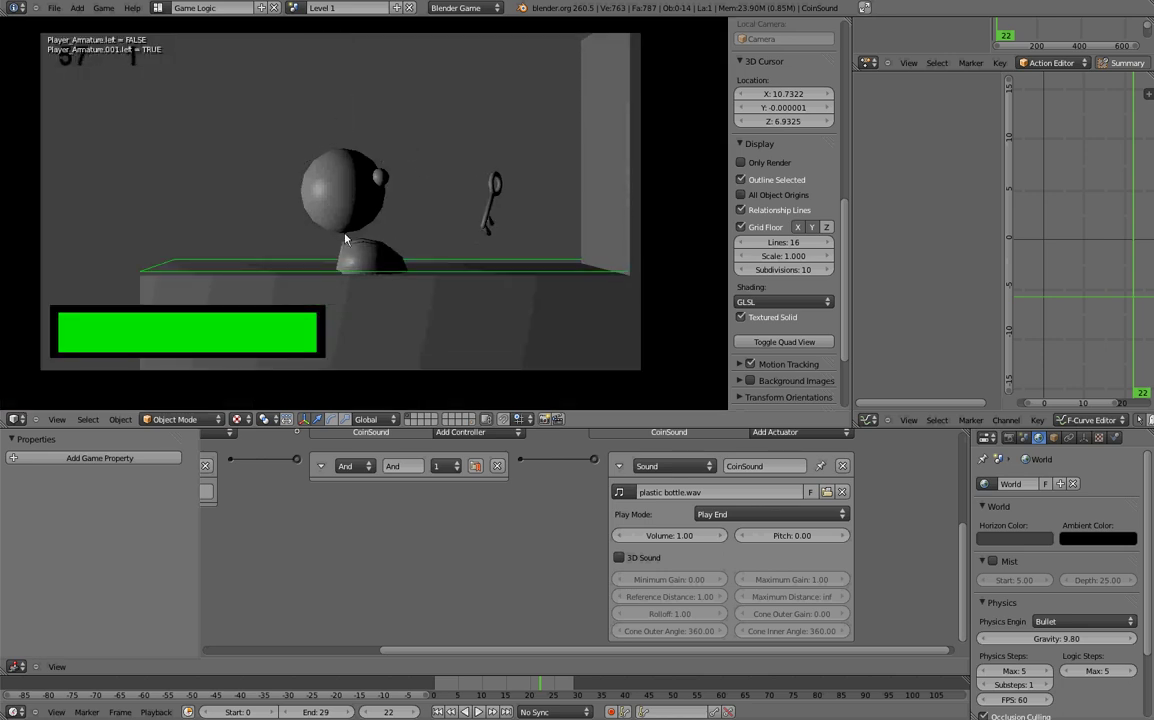
{"action": "key", "text": "Escape"}
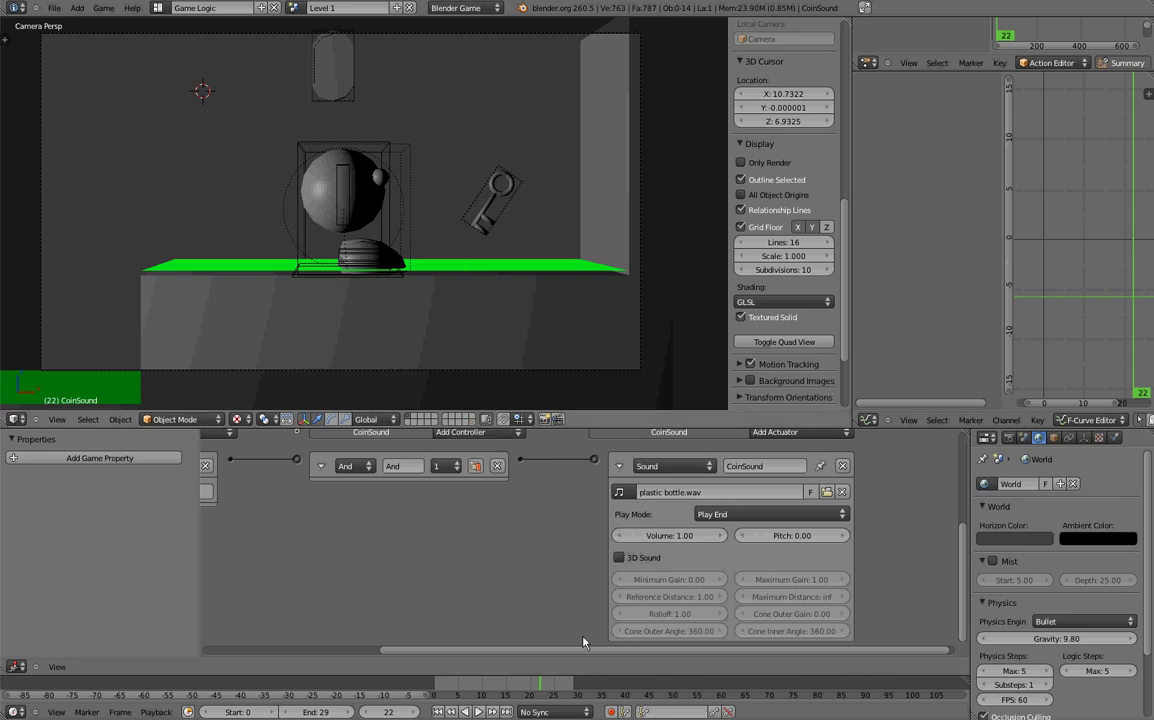
Step: Scroll and pan the Logic Editor and narrow its Properties region so CoinSound's logic bricks show
{"action": "scroll", "coordinate": [596, 581], "scroll_direction": "down", "scroll_amount": 3}
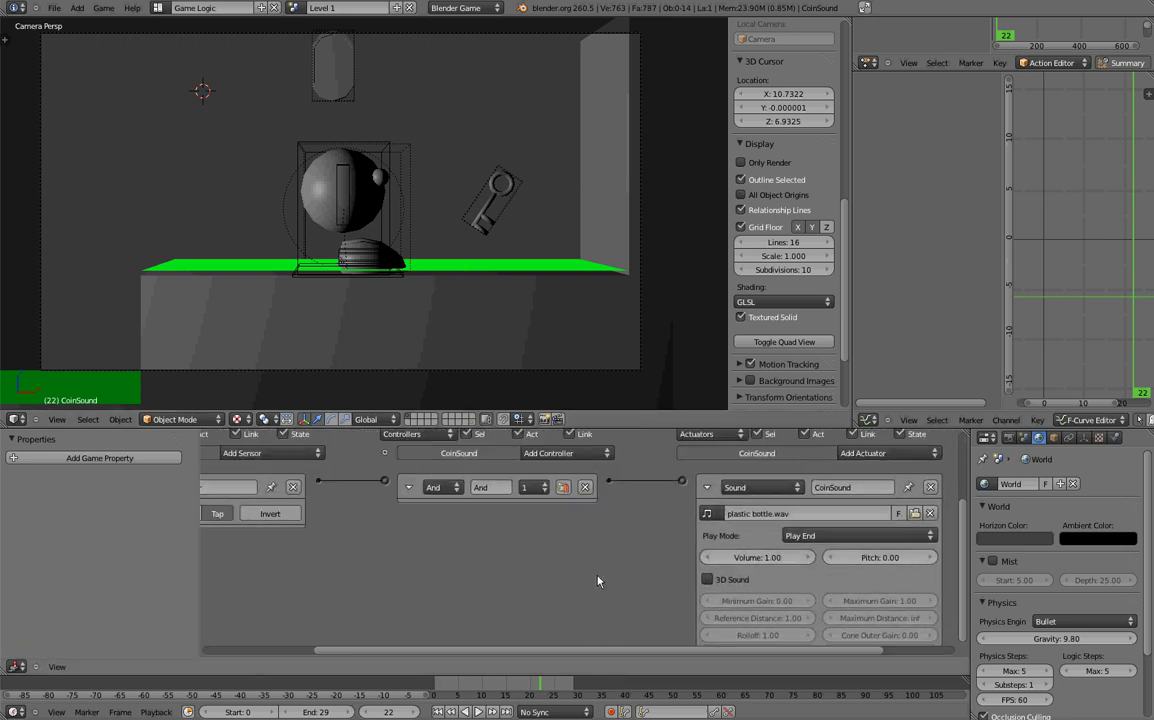
{"action": "middle_click_drag", "start_coordinate": [595, 595], "coordinate": [641, 546]}
{"action": "scroll", "coordinate": [641, 551], "scroll_direction": "down", "scroll_amount": 1}
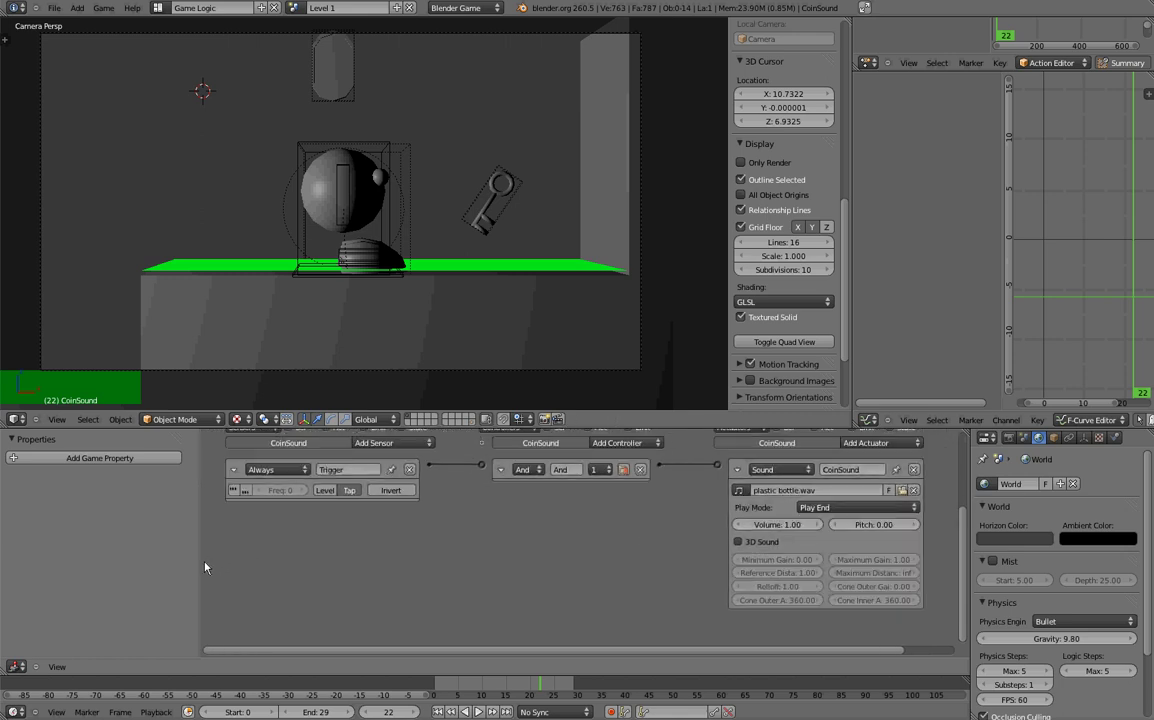
{"action": "left_click_drag", "start_coordinate": [199, 570], "coordinate": [125, 572]}
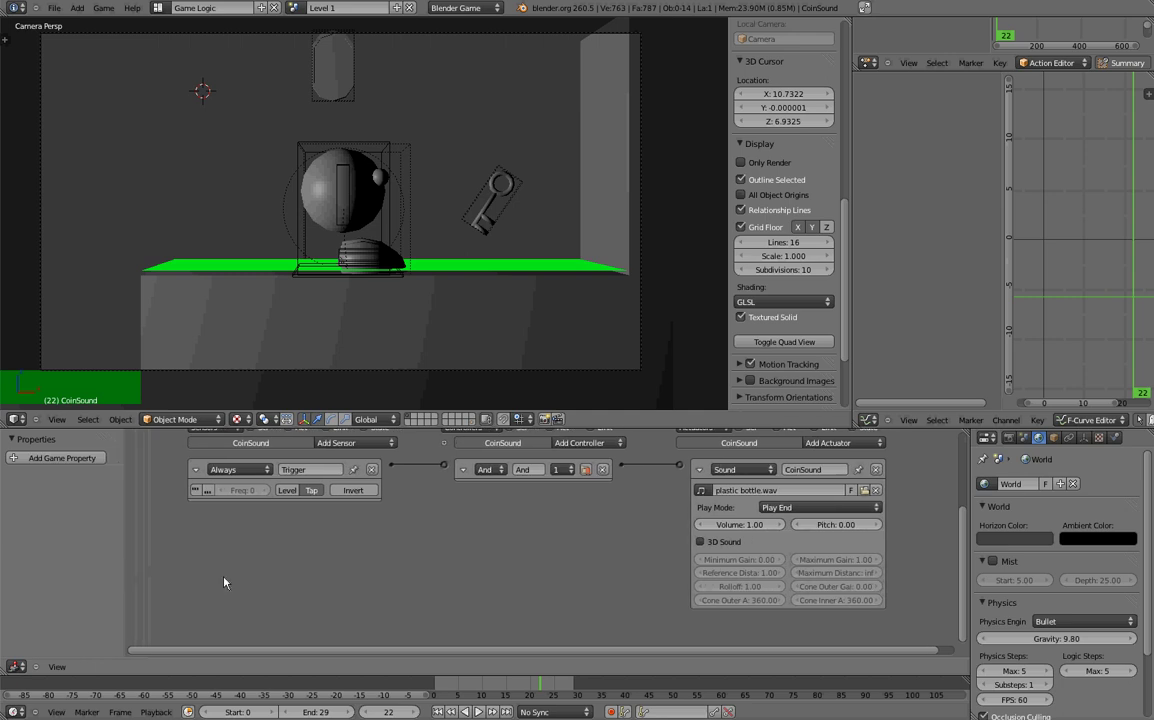
{"action": "middle_click_drag", "start_coordinate": [578, 533], "coordinate": [549, 556]}
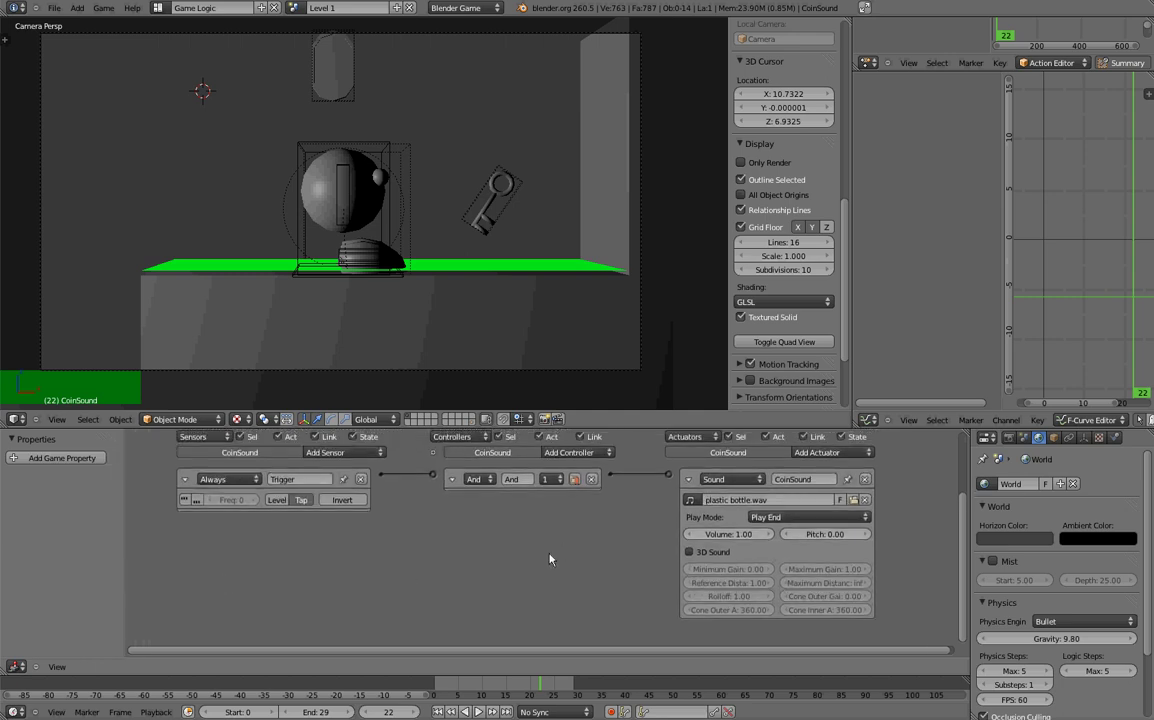
{"action": "scroll", "coordinate": [549, 559], "scroll_direction": "up", "scroll_amount": 1}
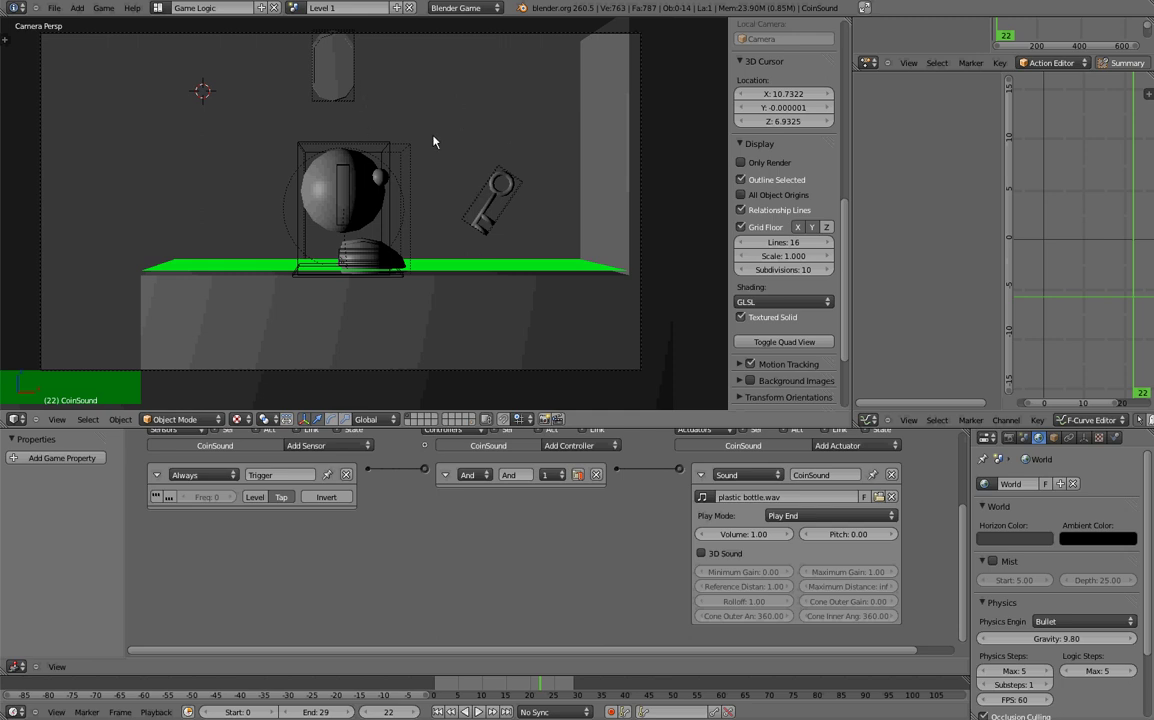
Step: Select the Camera and add a Filter 2D actuator to its game logic
{"action": "right_click", "coordinate": [449, 32]}
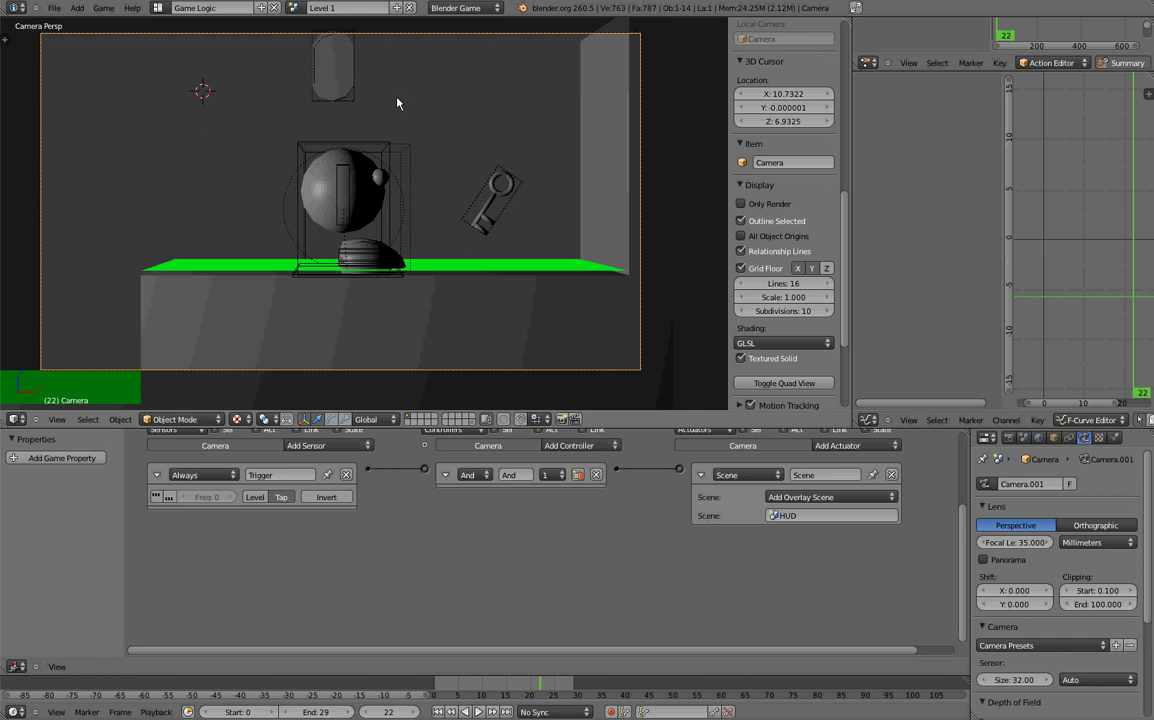
{"action": "left_click", "coordinate": [871, 446]}
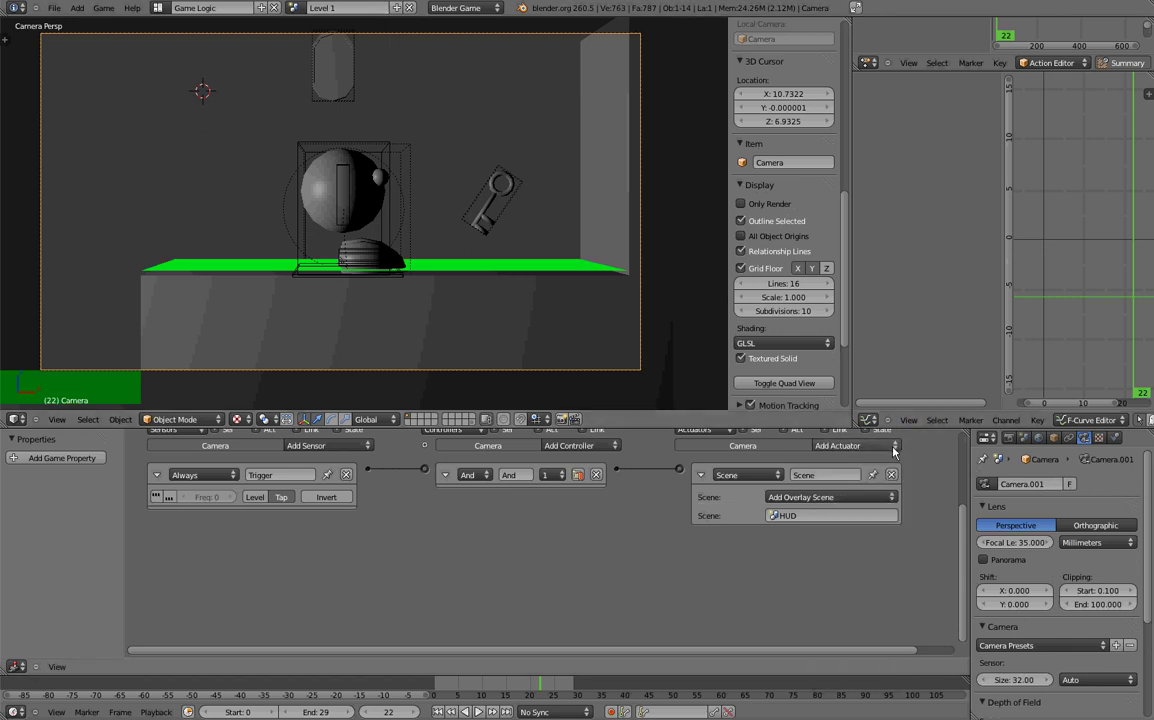
{"action": "left_click", "coordinate": [870, 519]}
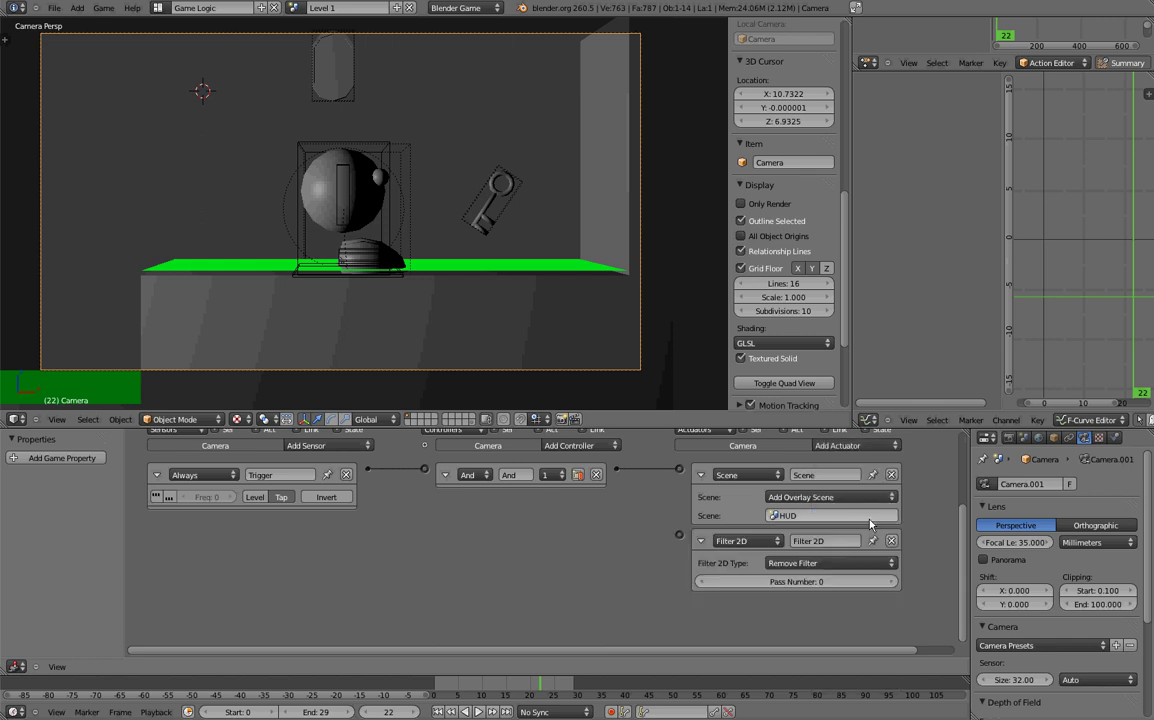
Step: Add a Keyboard sensor named 'z' that triggers on the Z key
{"action": "left_click", "coordinate": [328, 446]}
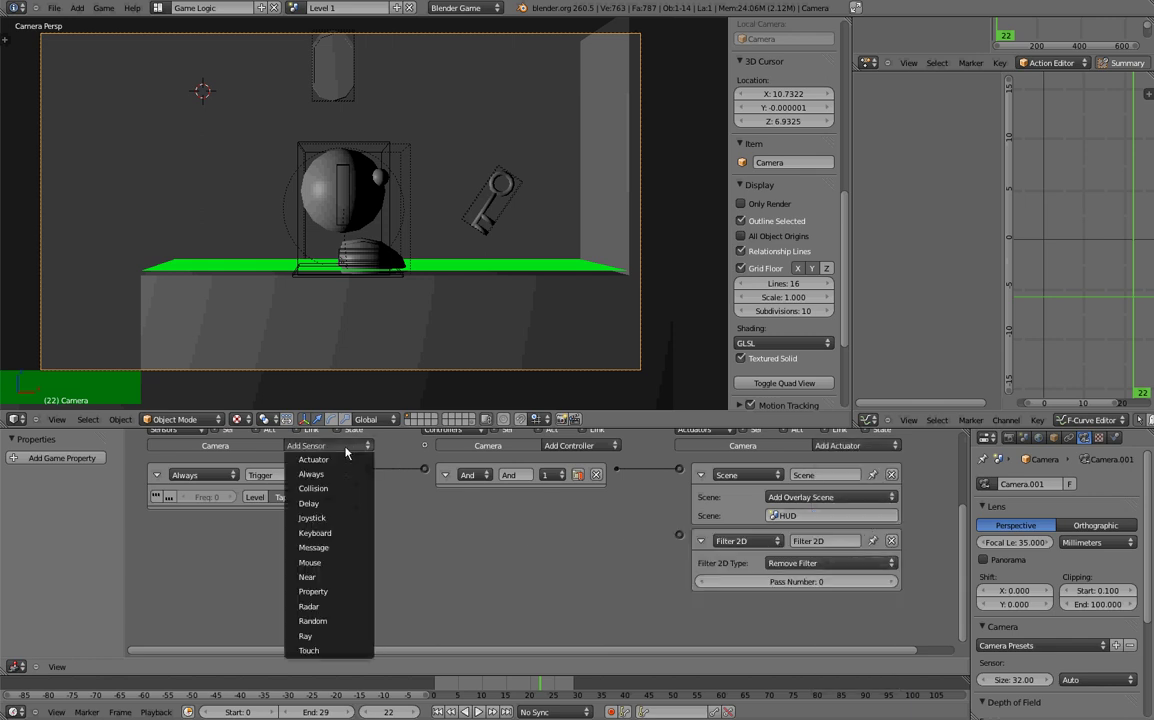
{"action": "left_click", "coordinate": [312, 533]}
{"action": "left_click", "coordinate": [282, 526]}
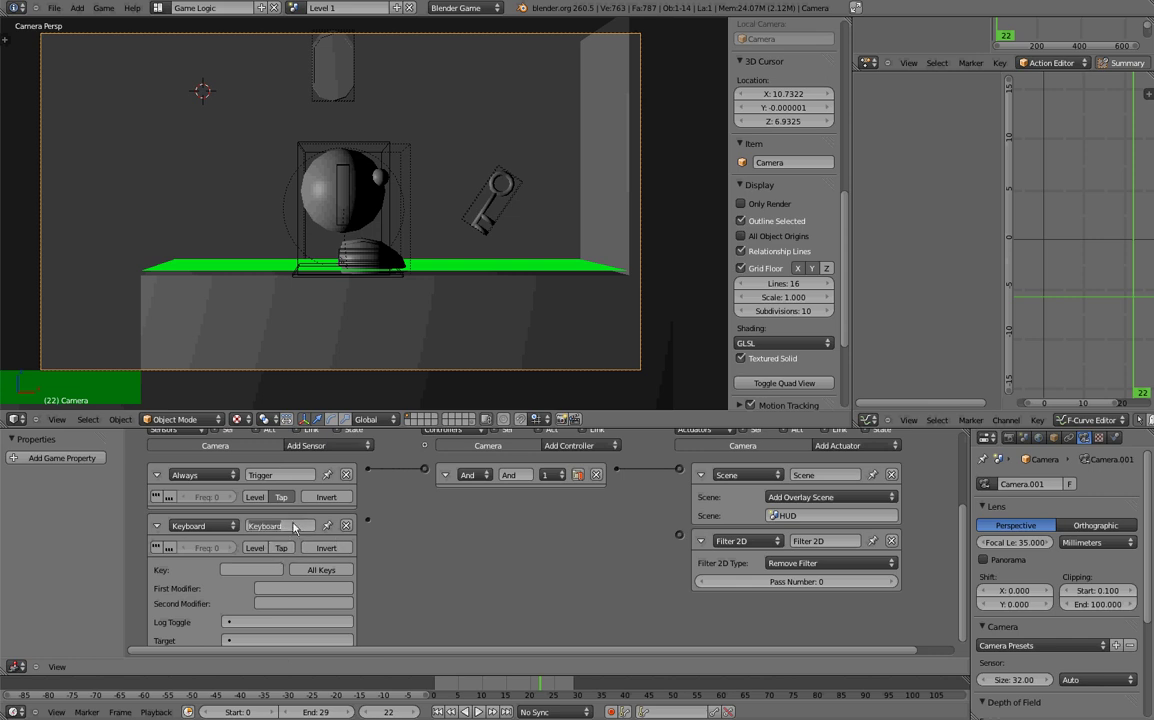
{"action": "type", "text": "z"}
{"action": "left_click", "coordinate": [251, 569]}
{"action": "key", "text": "shift"}
{"action": "key", "text": "z"}
Step: Link the Z-key sensor to the Filter 2D actuator and set the filter type to Invert
{"action": "left_click", "coordinate": [837, 566]}
{"action": "left_click_drag", "start_coordinate": [368, 520], "coordinate": [681, 537]}
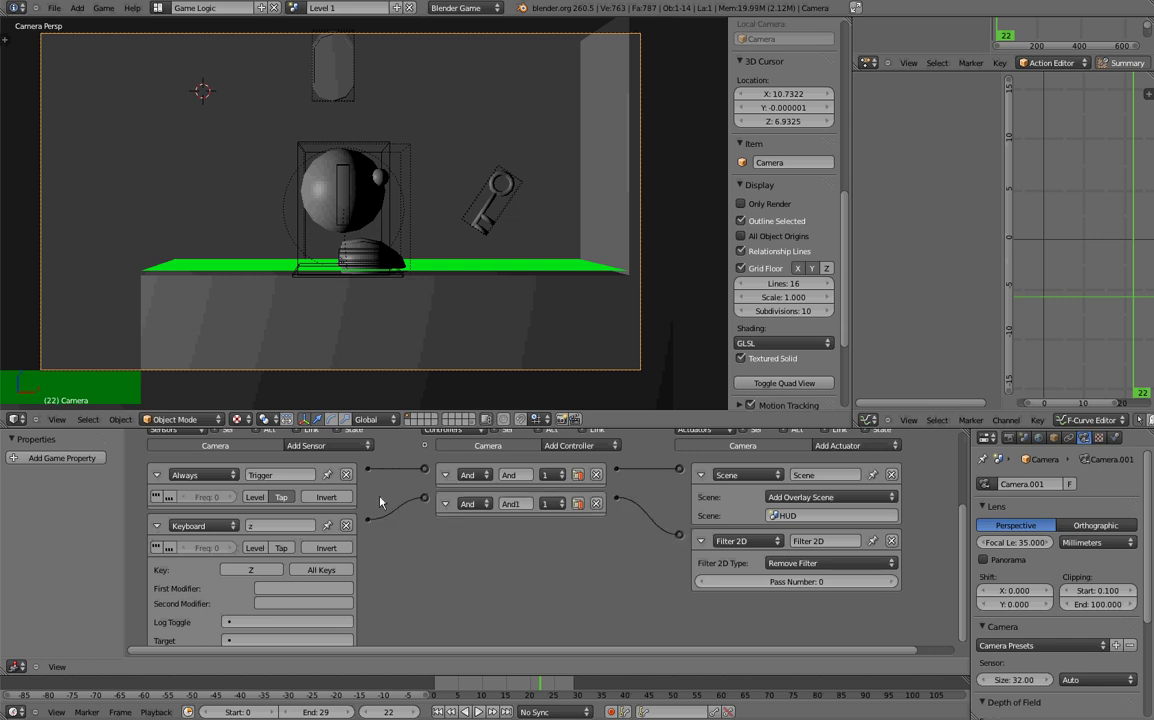
{"action": "left_click", "coordinate": [830, 563]}
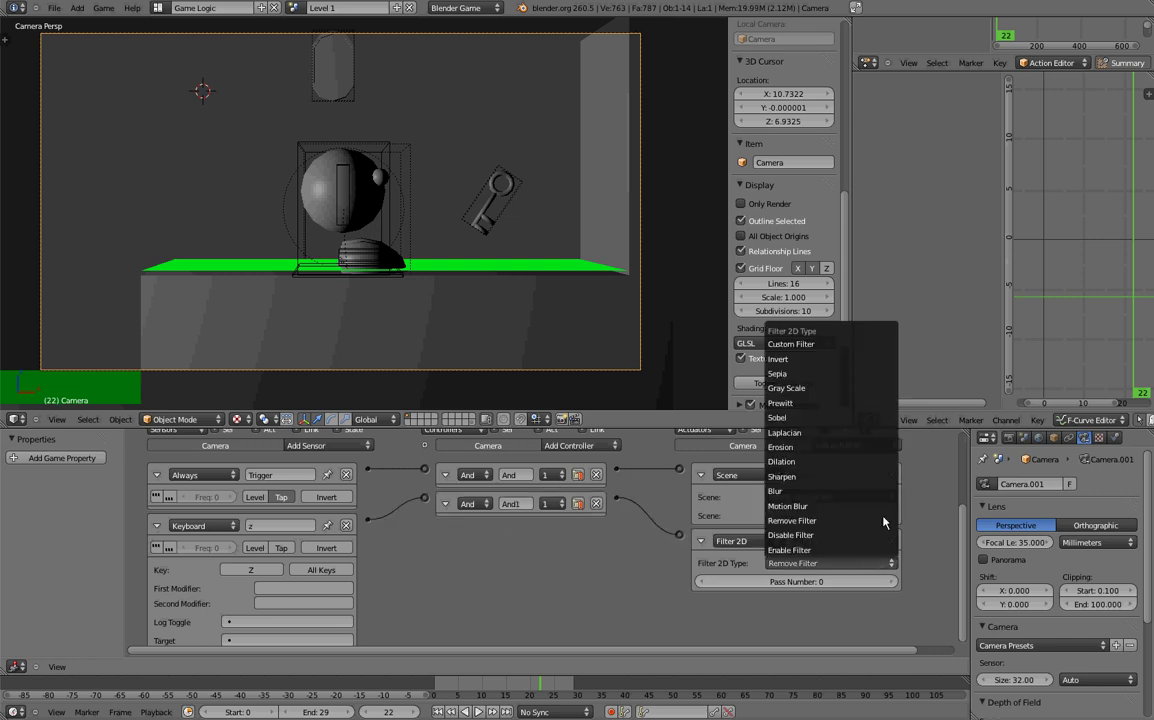
{"action": "left_click", "coordinate": [838, 359]}
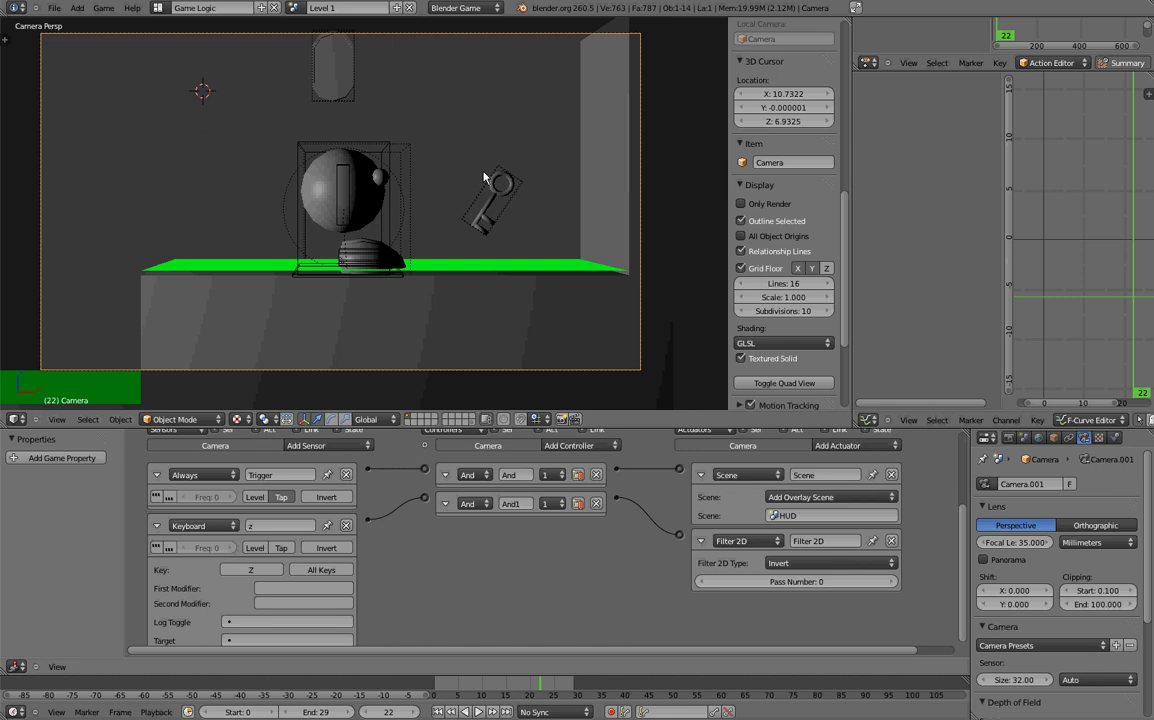
{"action": "key", "text": "p"}
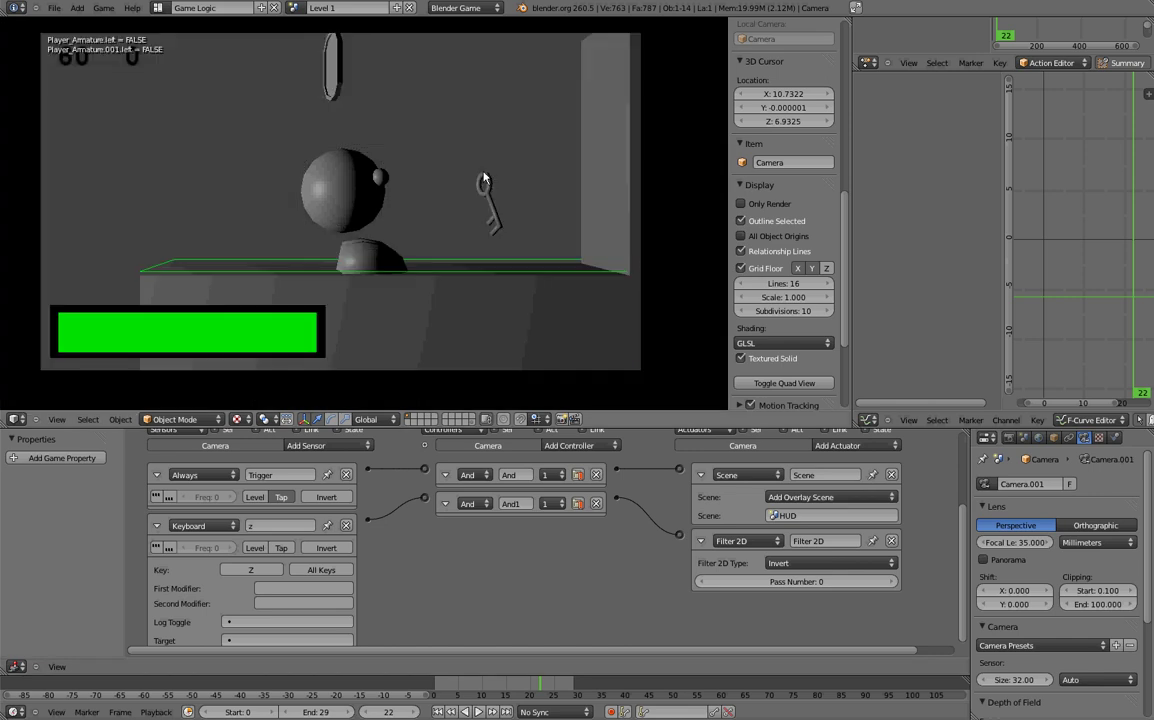
{"action": "key", "text": "Right"}
{"action": "key", "text": "Left"}
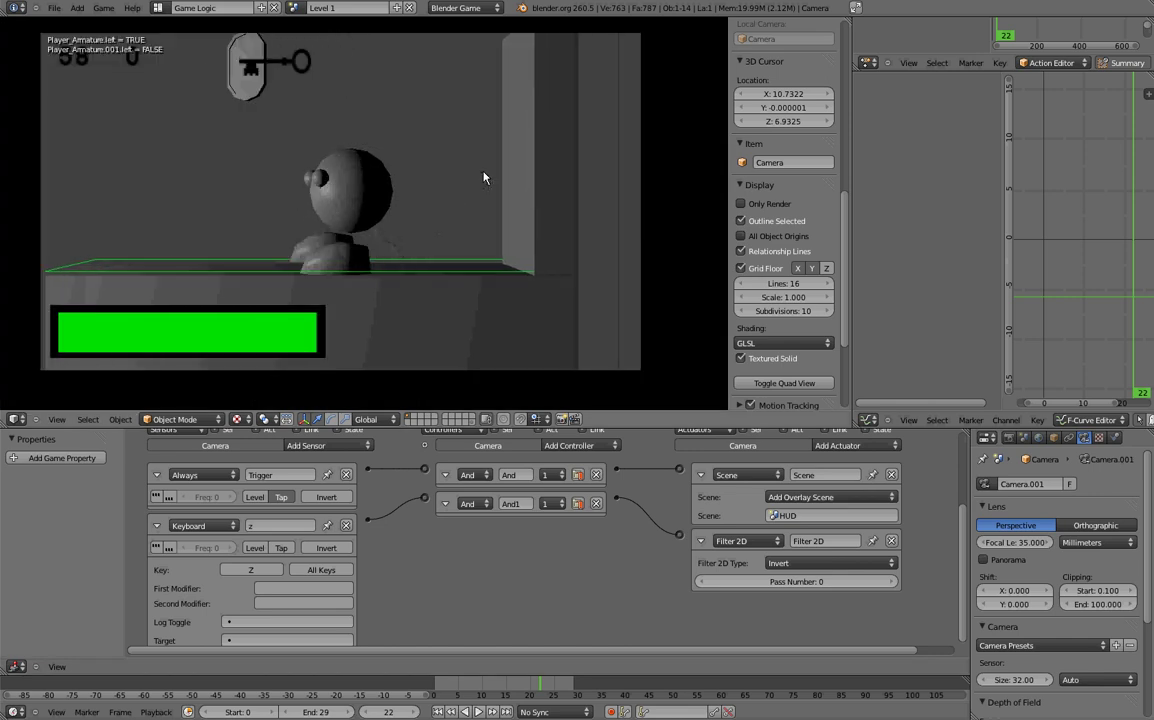
{"action": "key", "text": "z"}
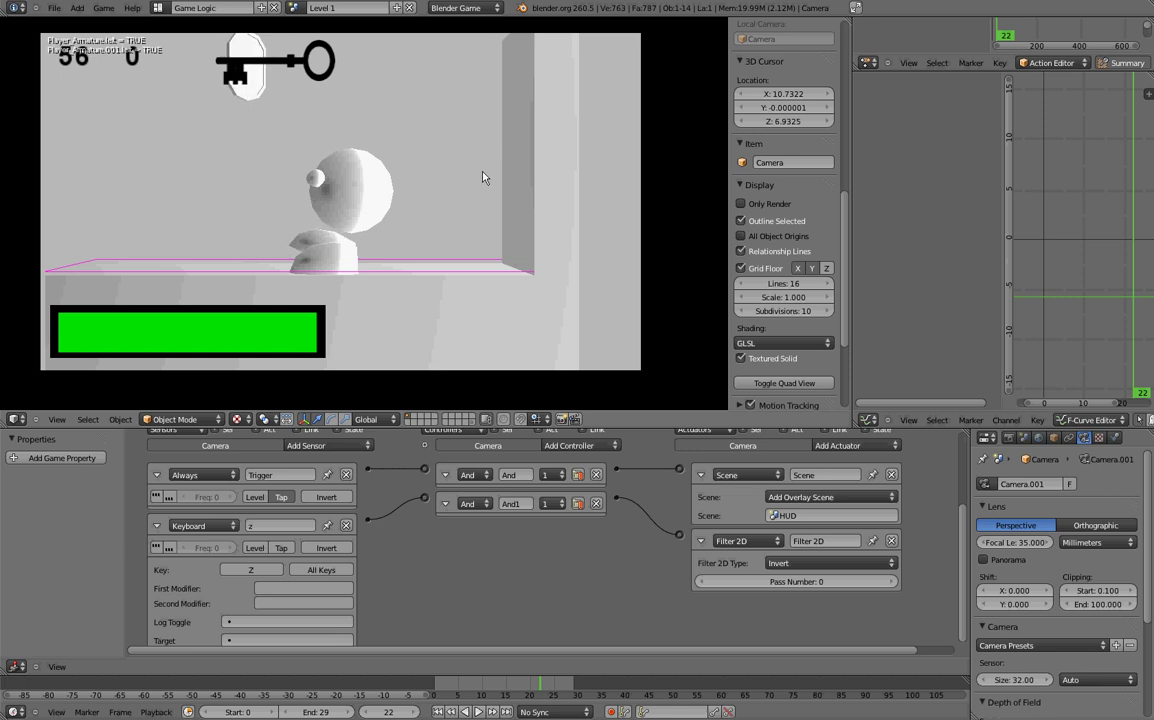
{"action": "key", "text": "Right"}
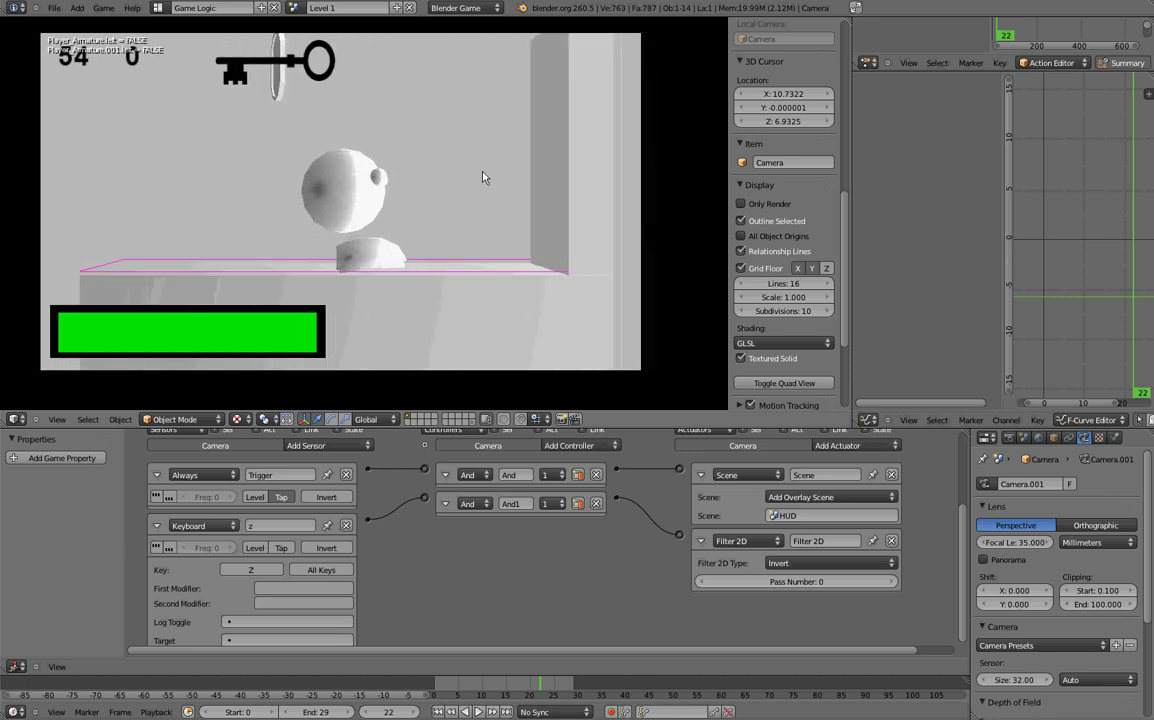
{"action": "key", "text": "Escape"}
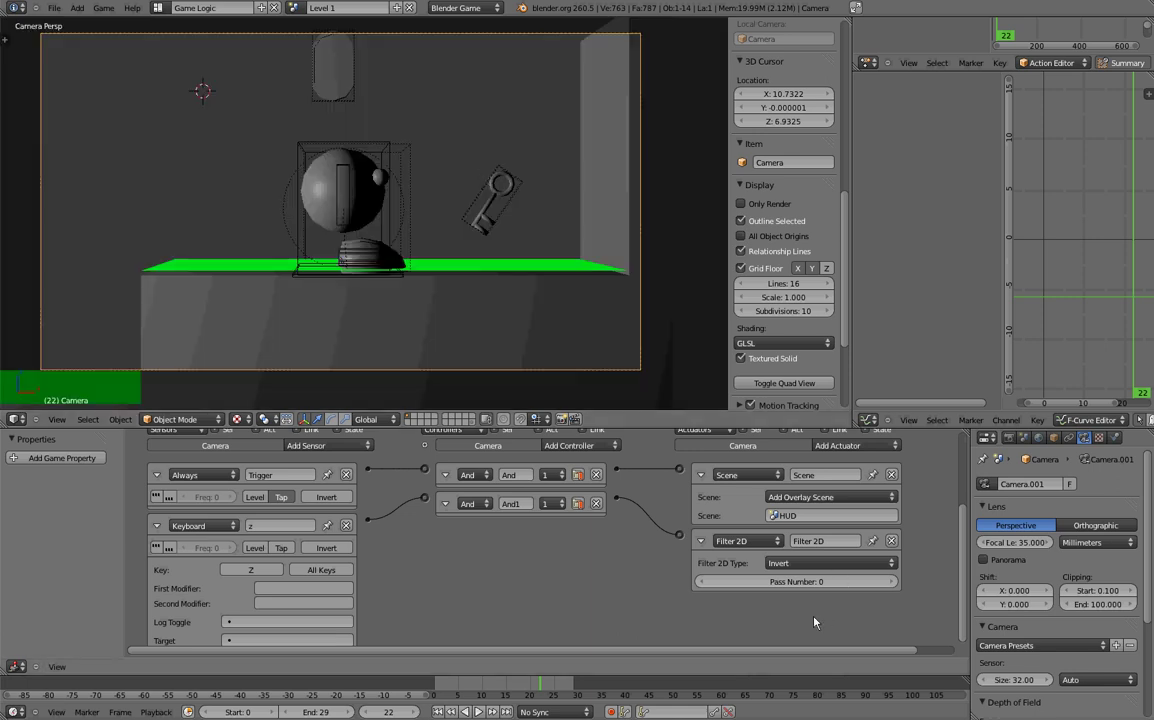
Step: Zoom in on the Camera's Filter 2D actuator and change its type from Invert to Remove Filter
{"action": "middle_click_drag", "start_coordinate": [733, 554], "coordinate": [667, 608], "text": "ctrl"}
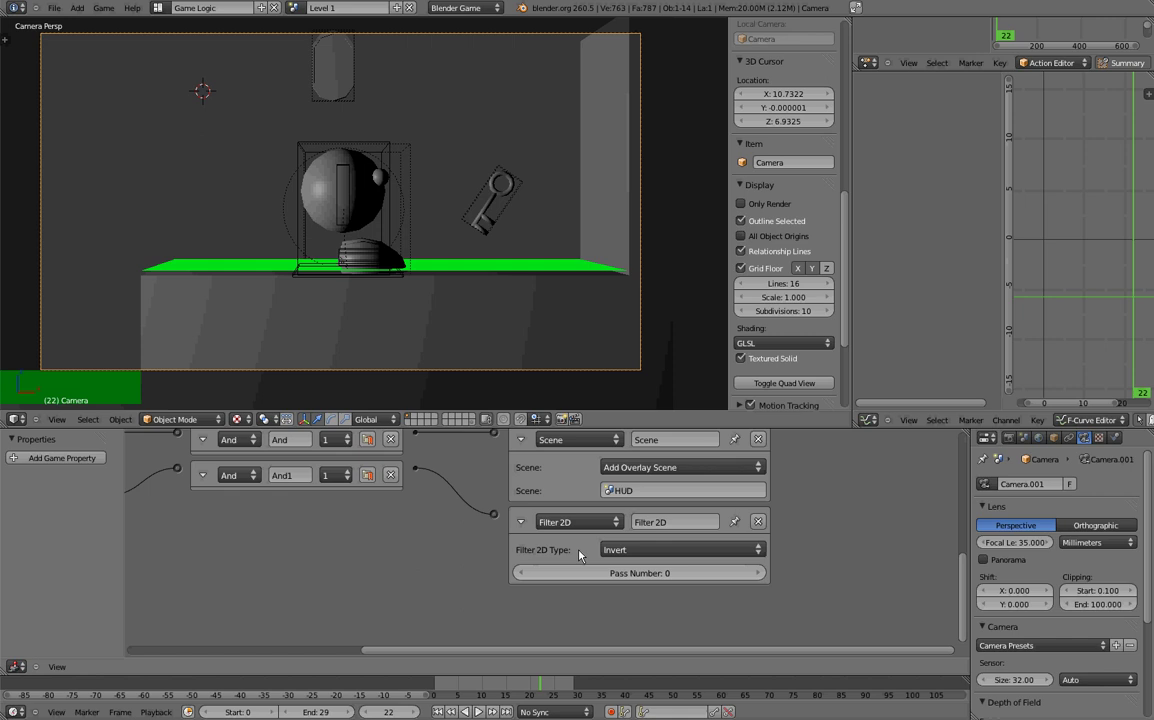
{"action": "left_click", "coordinate": [612, 550]}
{"action": "left_click", "coordinate": [667, 549]}
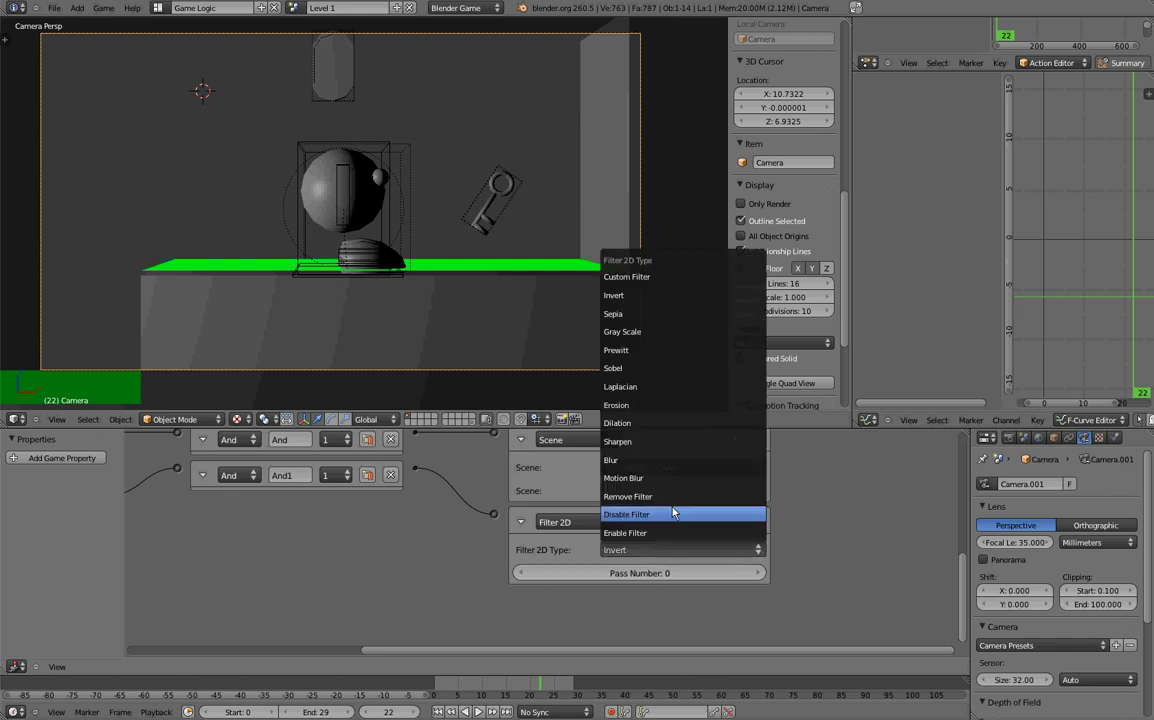
{"action": "left_click", "coordinate": [643, 497]}
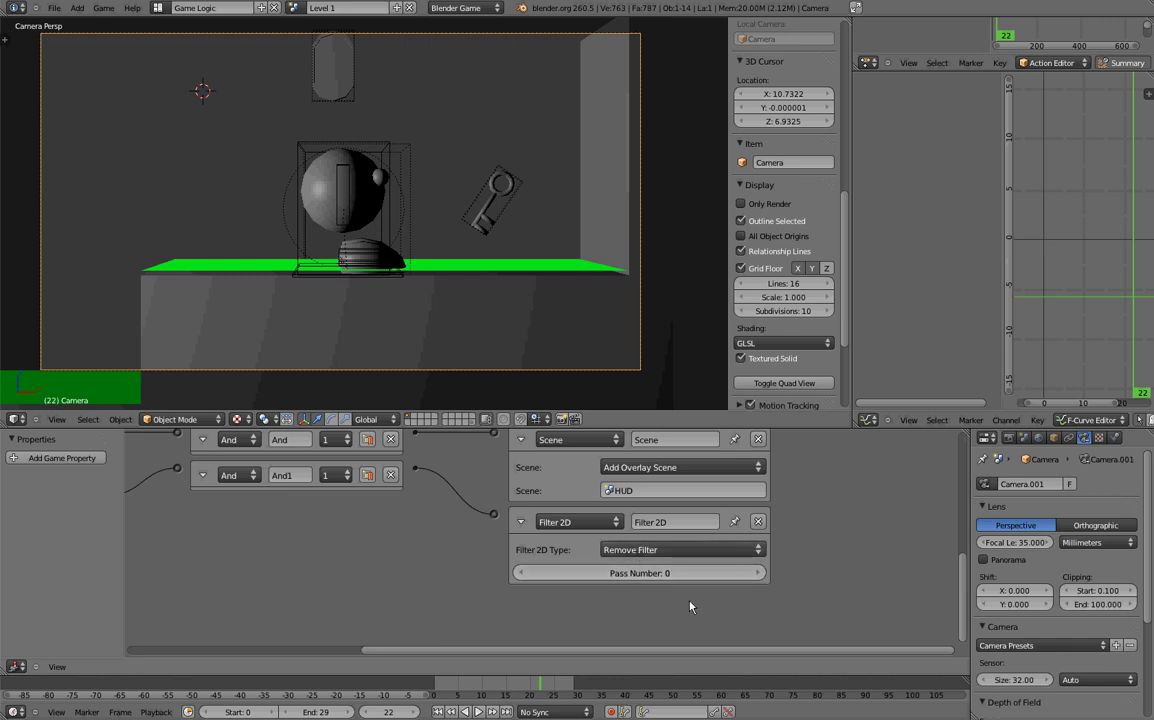
Step: Set the Filter 2D type to Custom Filter with 'bloom' as its script
{"action": "left_click", "coordinate": [754, 551]}
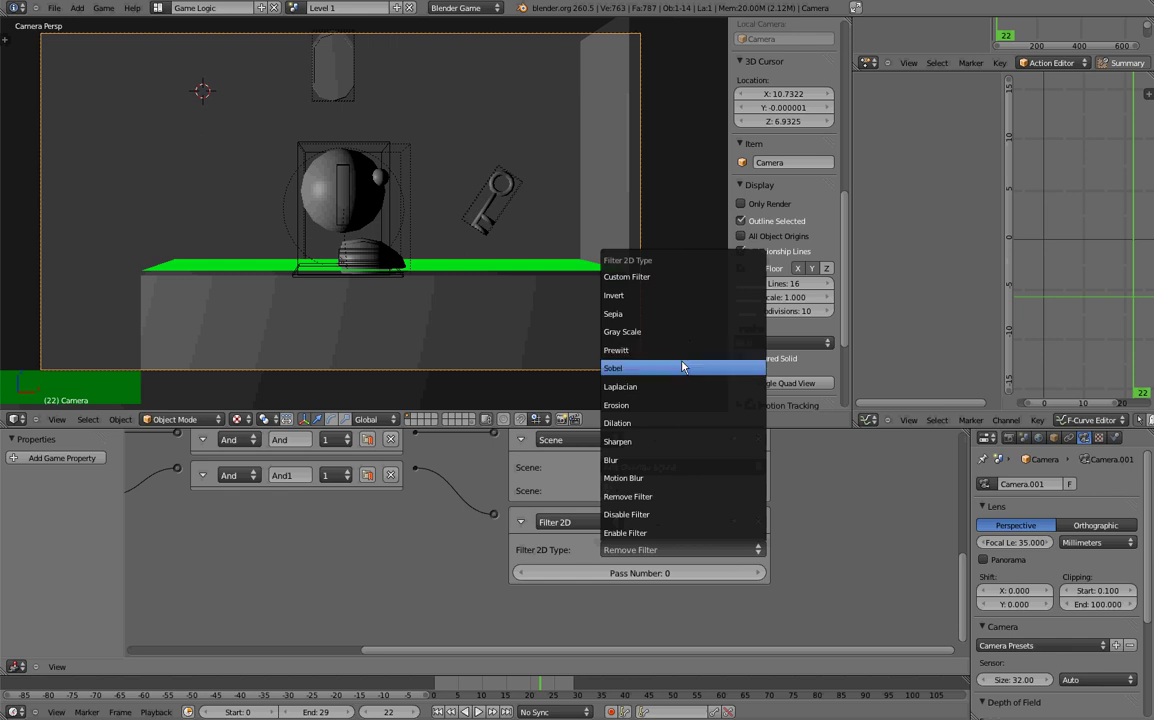
{"action": "left_click", "coordinate": [655, 285]}
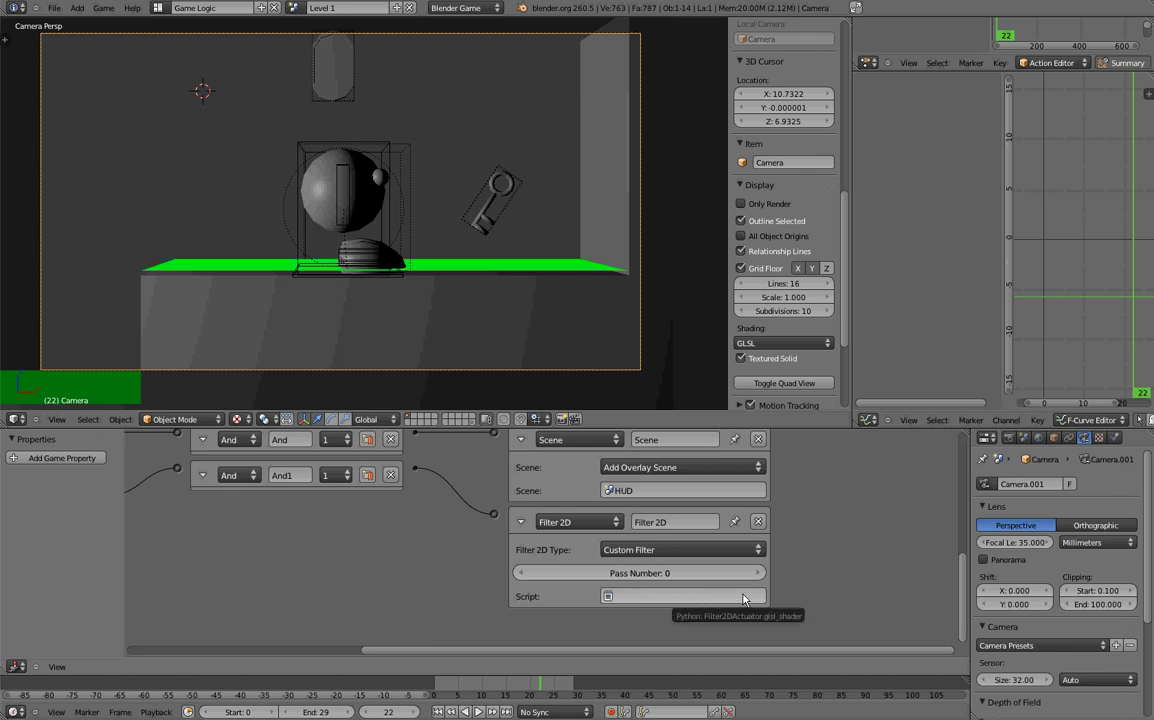
{"action": "left_click", "coordinate": [668, 597]}
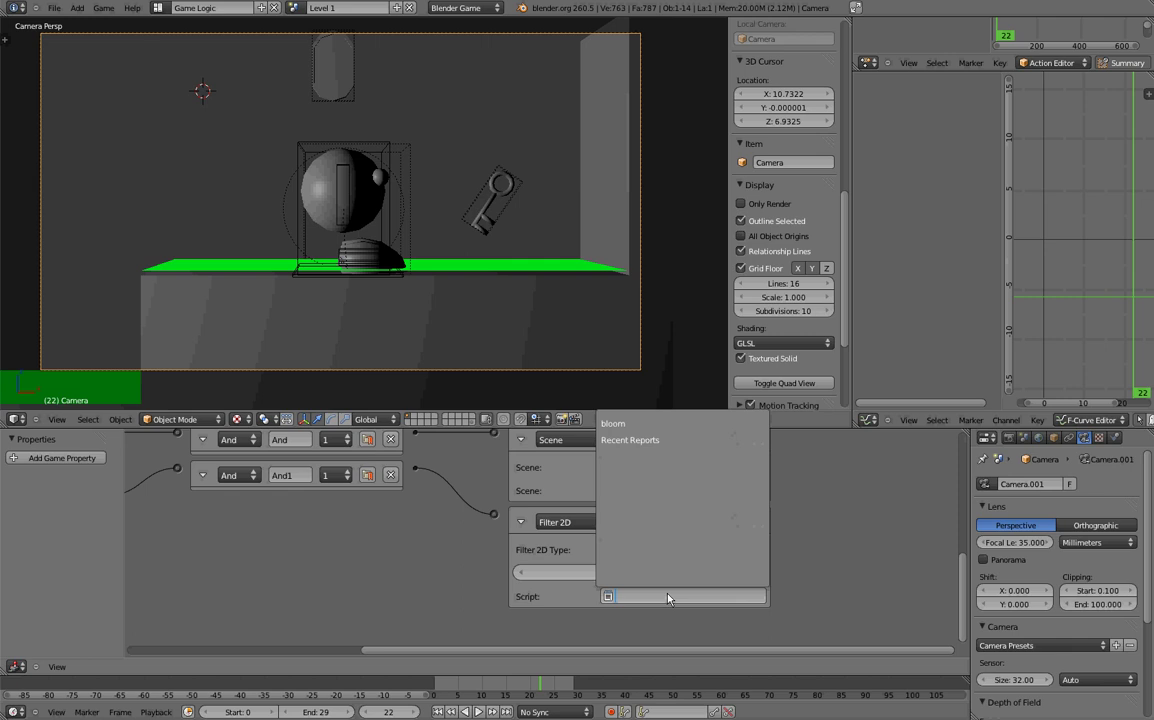
{"action": "left_click", "coordinate": [662, 426]}
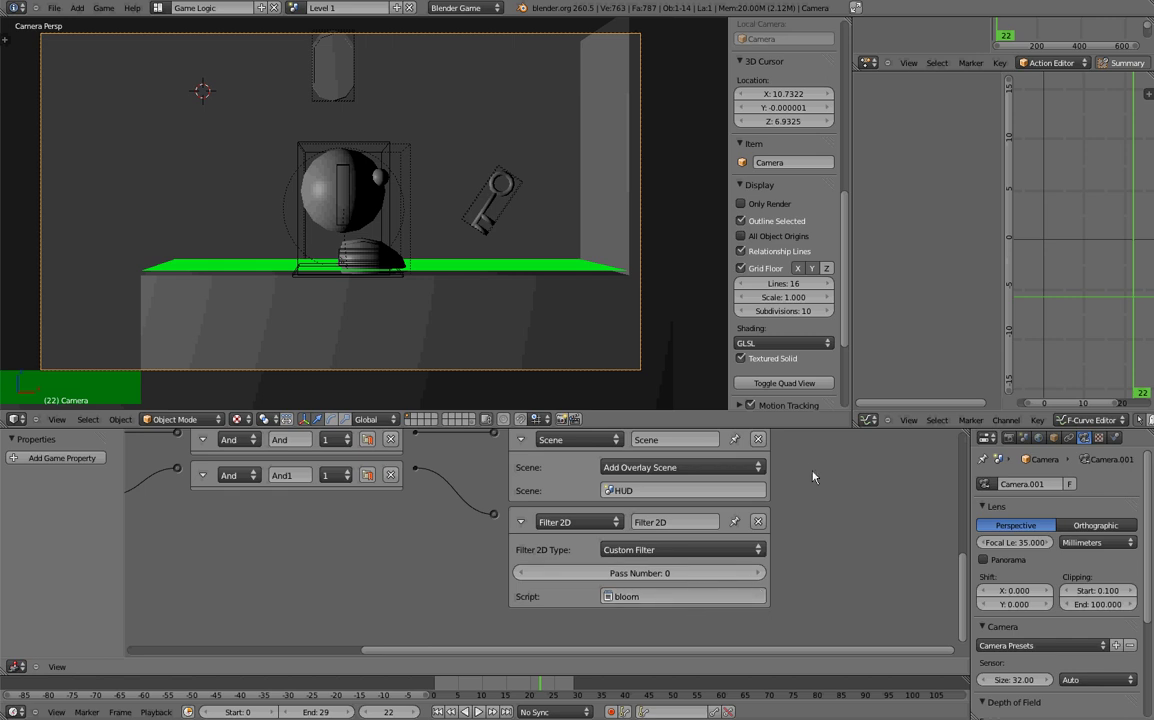
{"action": "scroll", "coordinate": [688, 586], "scroll_direction": "right", "scroll_amount": 3, "text": "ctrl"}
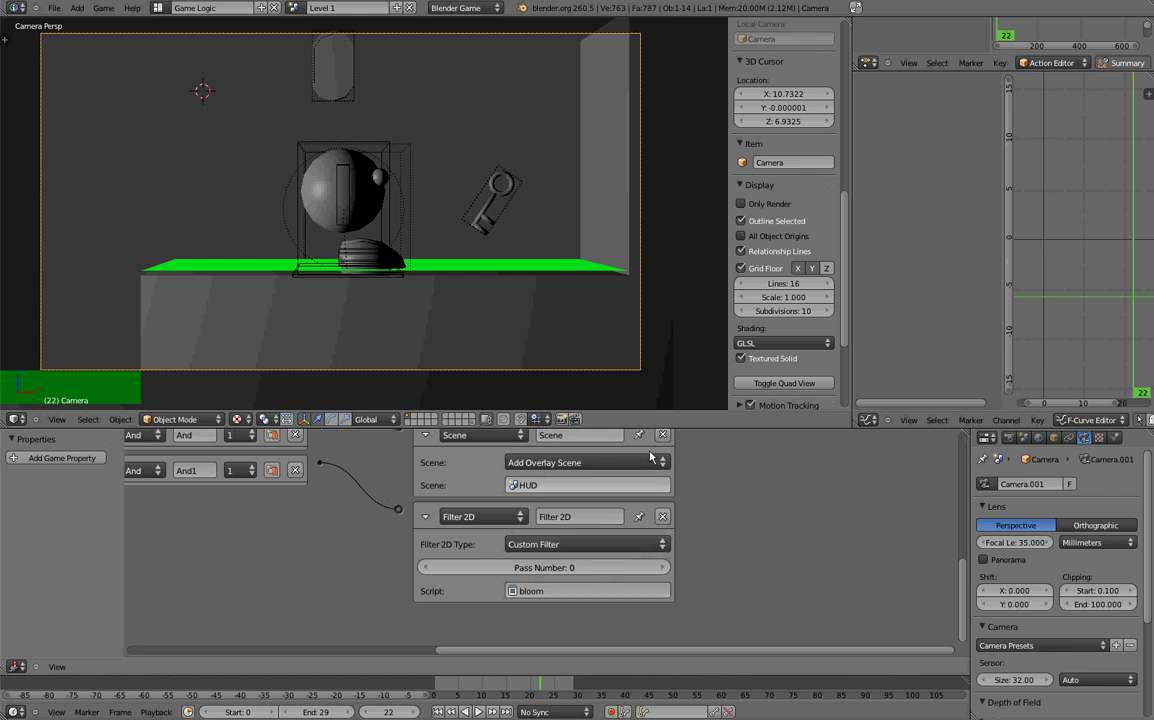
Step: Turn the upper-right area into a Text Editor, enlarge its font, and widen it
{"action": "left_click", "coordinate": [869, 419]}
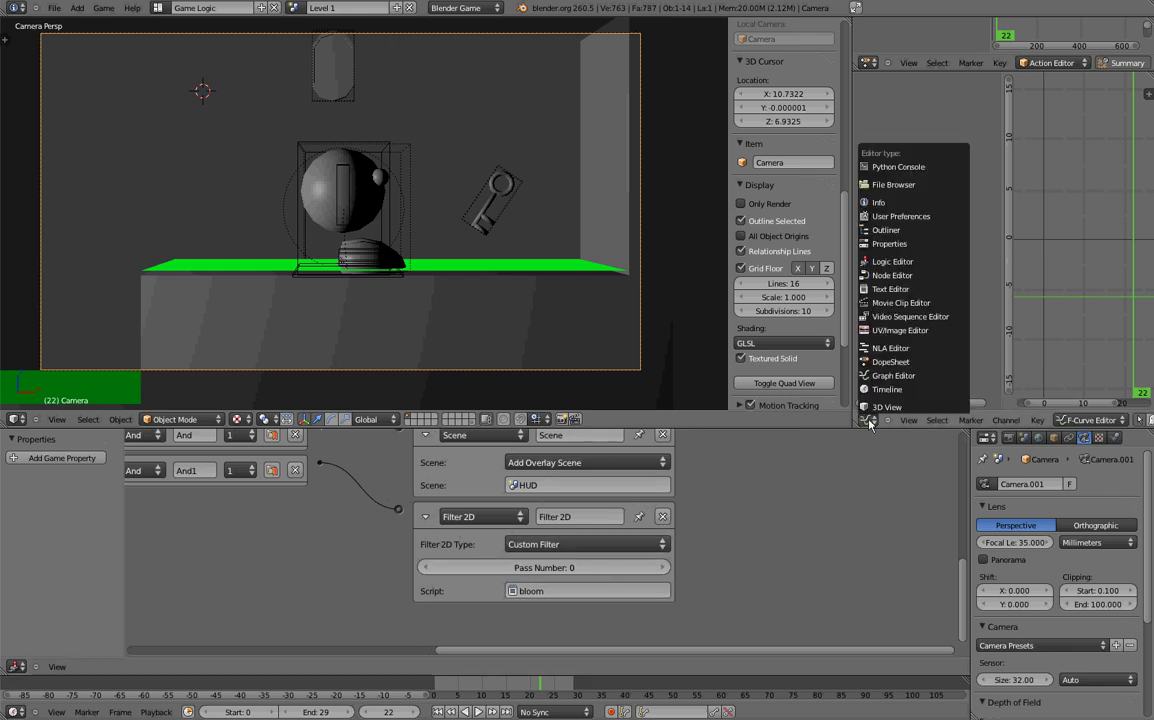
{"action": "left_click", "coordinate": [885, 289]}
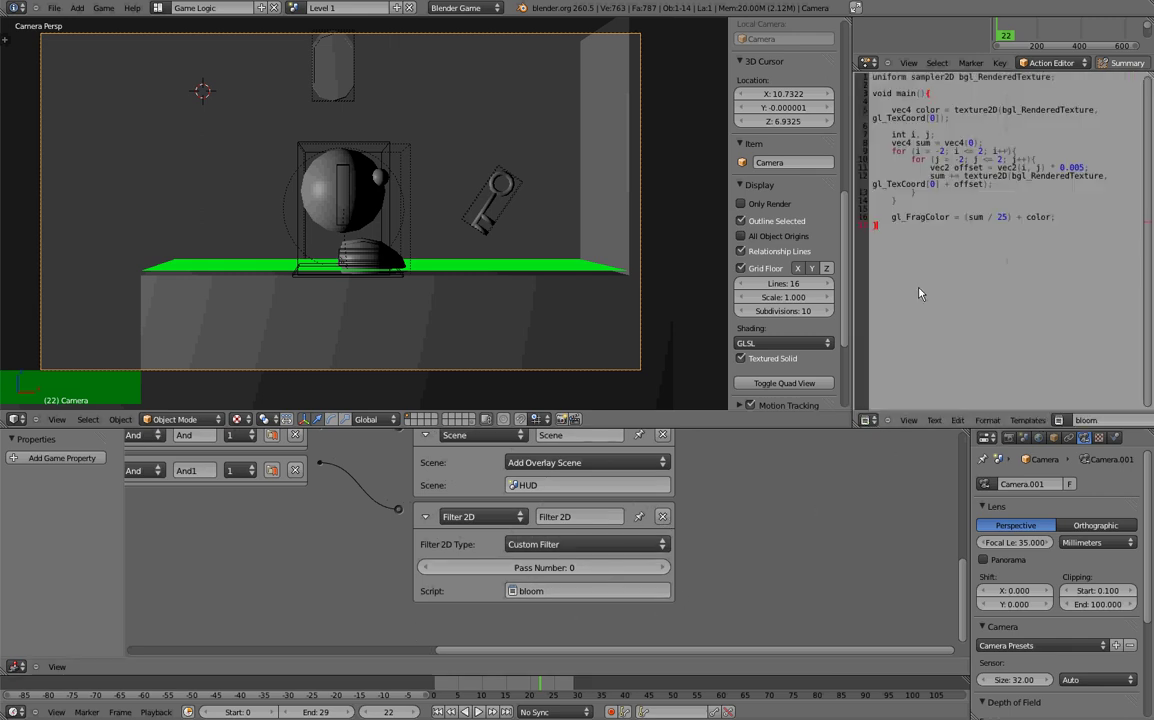
{"action": "scroll", "coordinate": [992, 207], "scroll_direction": "up", "scroll_amount": 2, "text": "ctrl"}
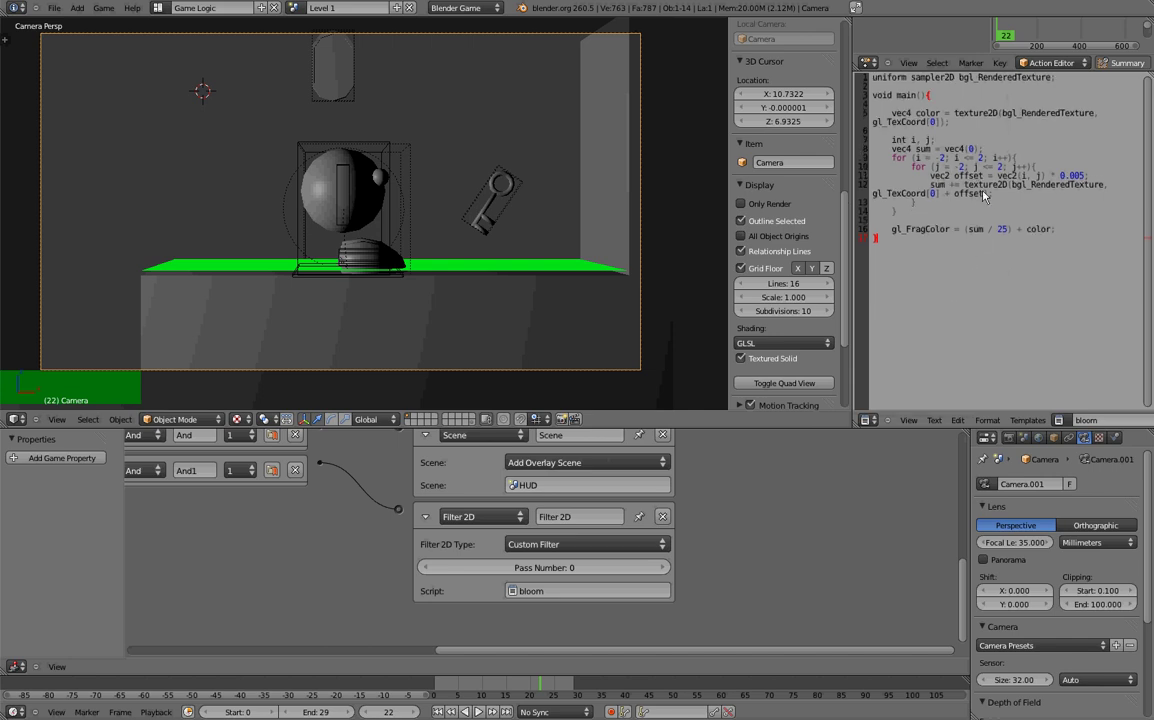
{"action": "scroll", "coordinate": [992, 207], "scroll_direction": "up", "scroll_amount": 1, "text": "ctrl"}
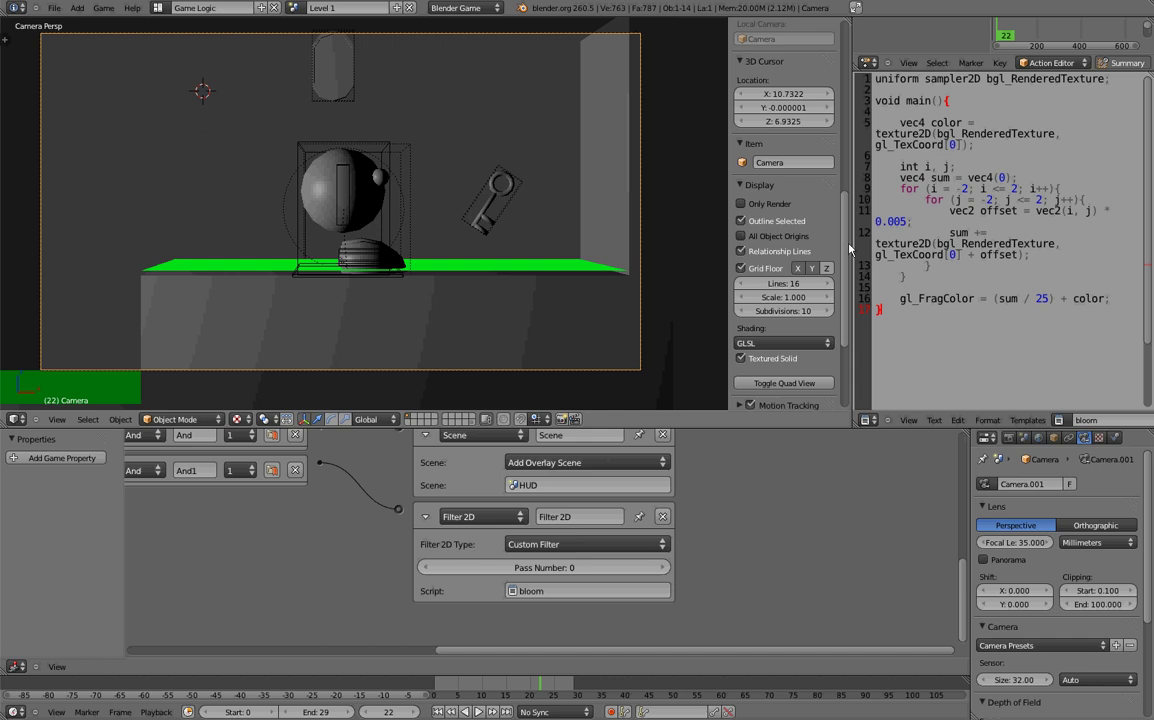
{"action": "left_click_drag", "start_coordinate": [853, 248], "coordinate": [658, 250]}
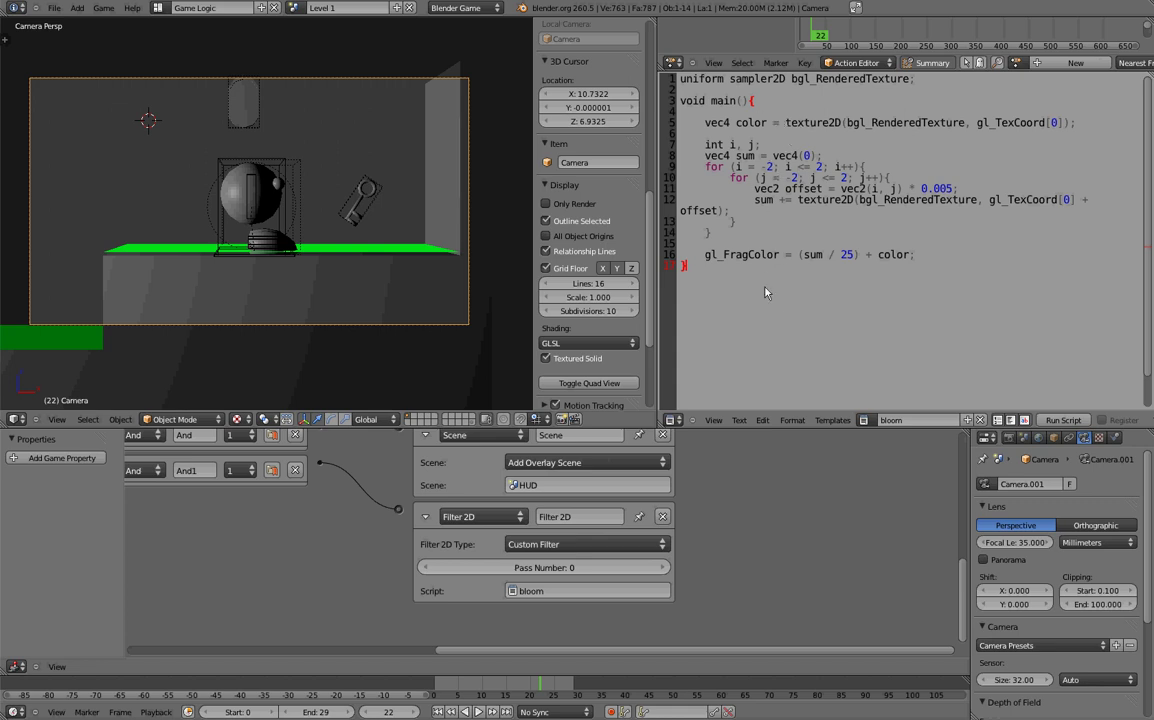
Step: Select the whole bloom shader script, then clear the selection, twice over
{"action": "left_click_drag", "start_coordinate": [710, 280], "coordinate": [680, 75]}
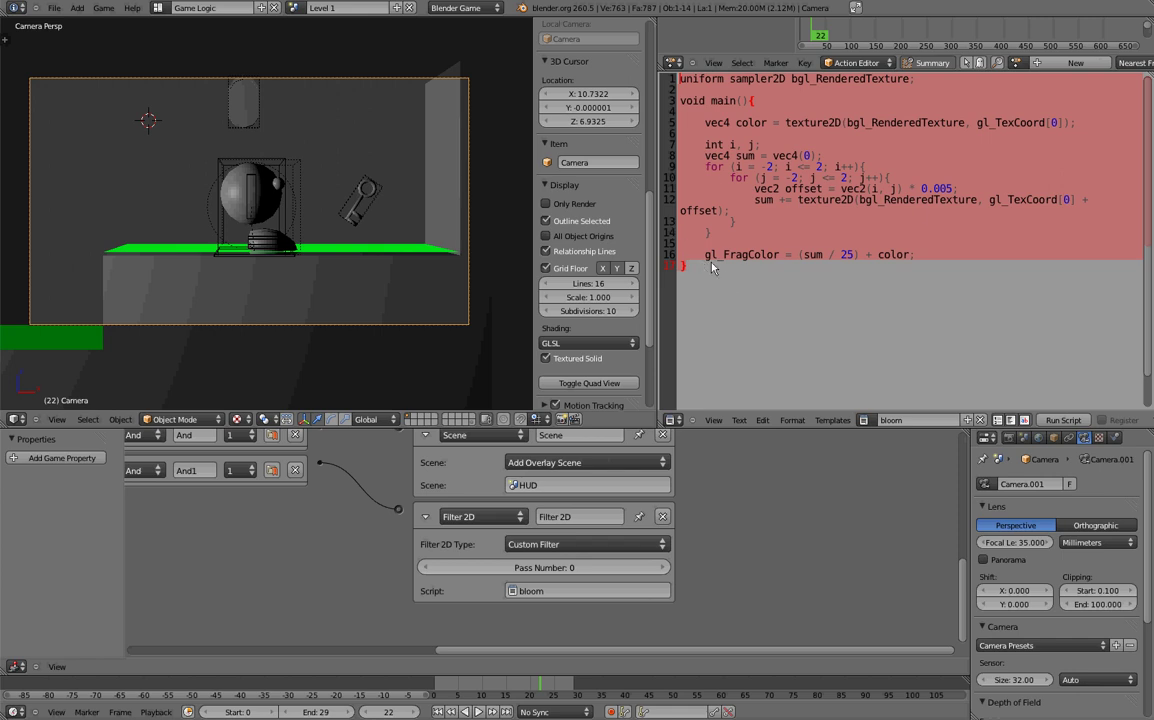
{"action": "left_click", "coordinate": [714, 312]}
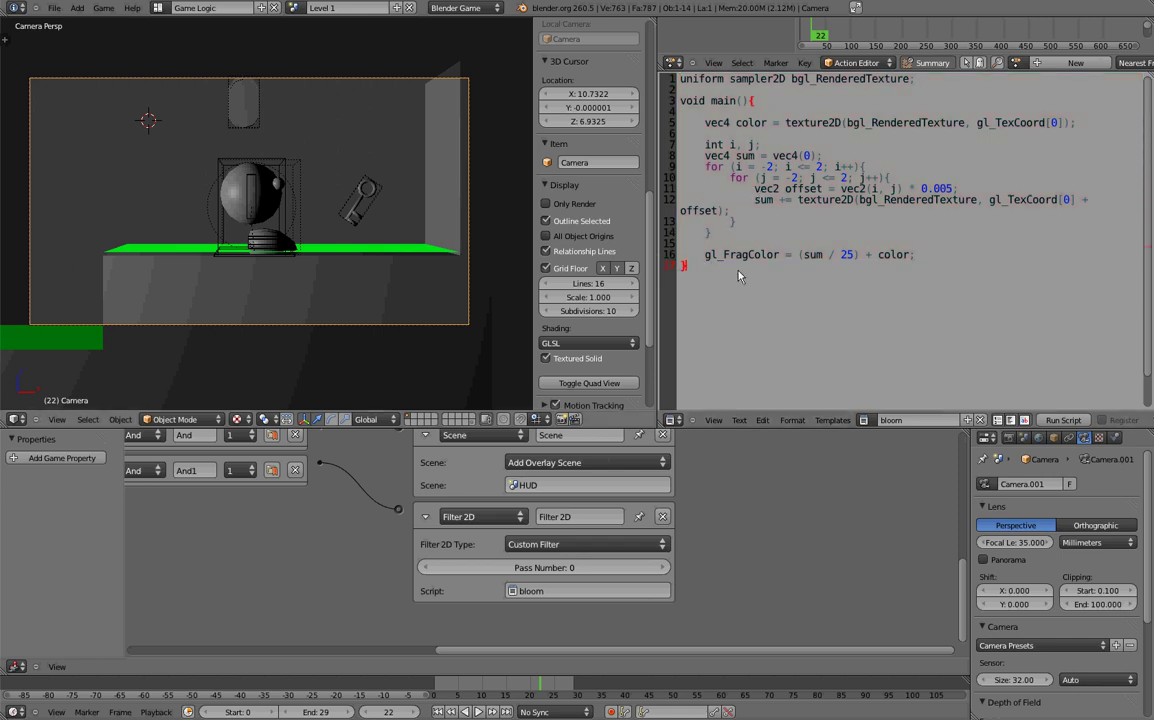
{"action": "left_click_drag", "start_coordinate": [738, 276], "coordinate": [682, 77]}
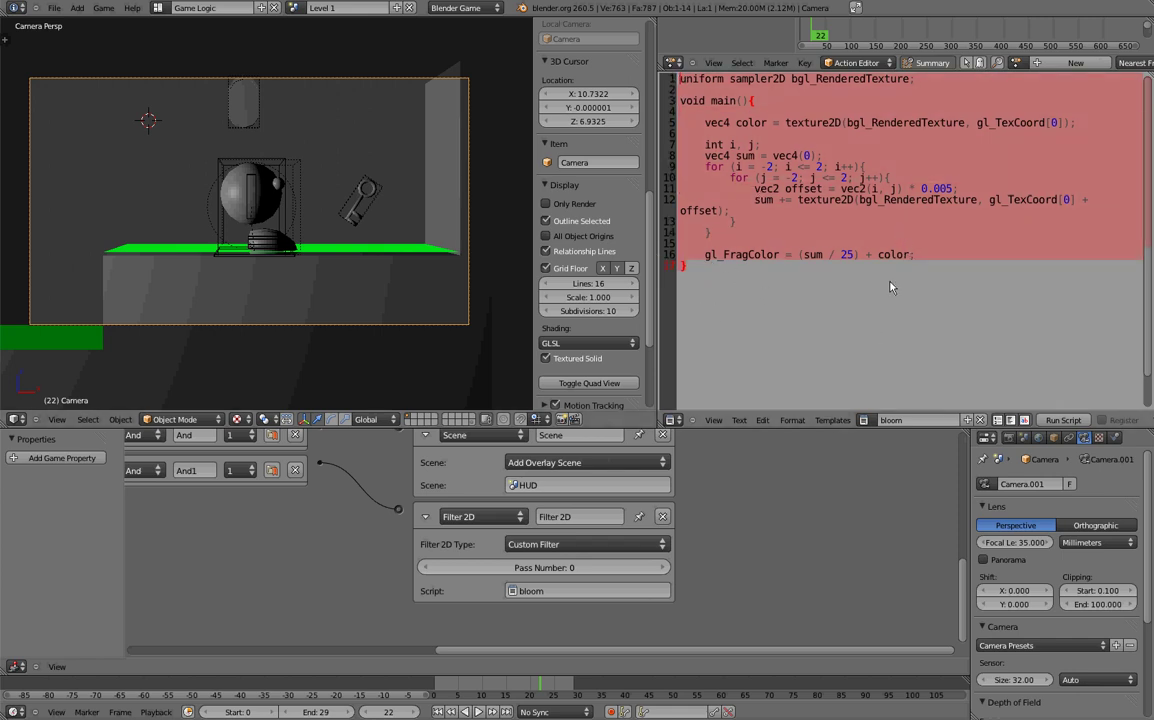
{"action": "left_click", "coordinate": [832, 290]}
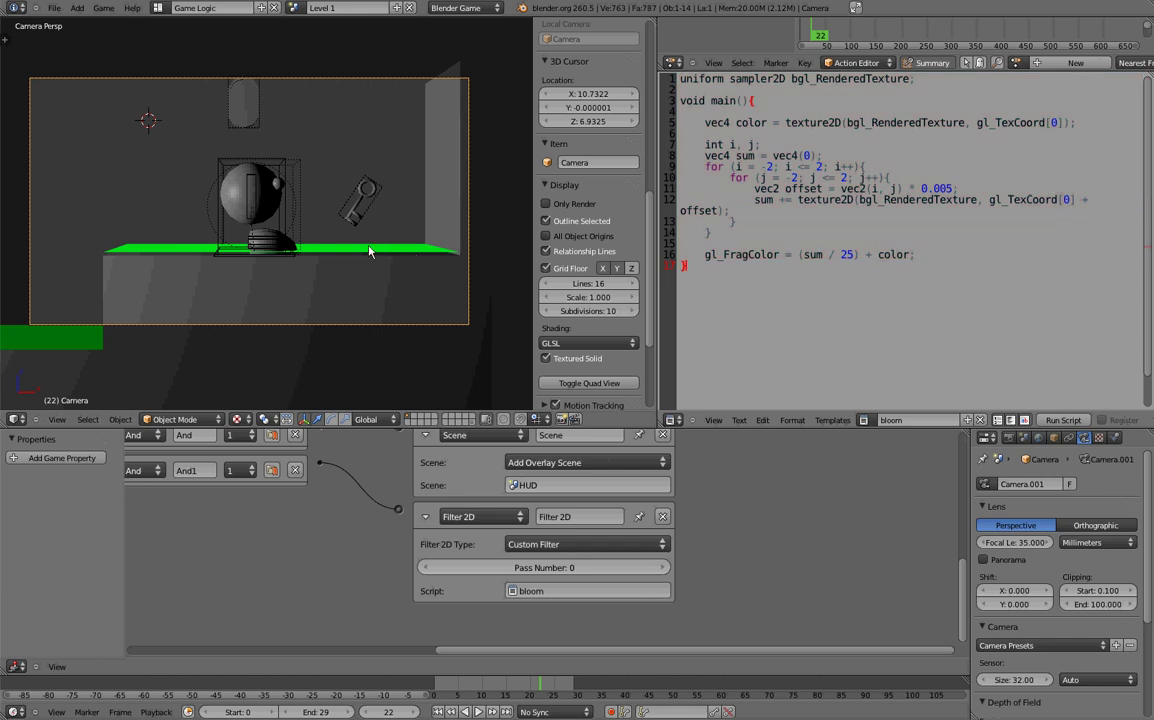
Step: Hide the viewport side panel, play-test the bloom filter turning left, then stop the game
{"action": "key", "text": "n"}
{"action": "scroll", "coordinate": [381, 258], "scroll_direction": "up", "scroll_amount": 3}
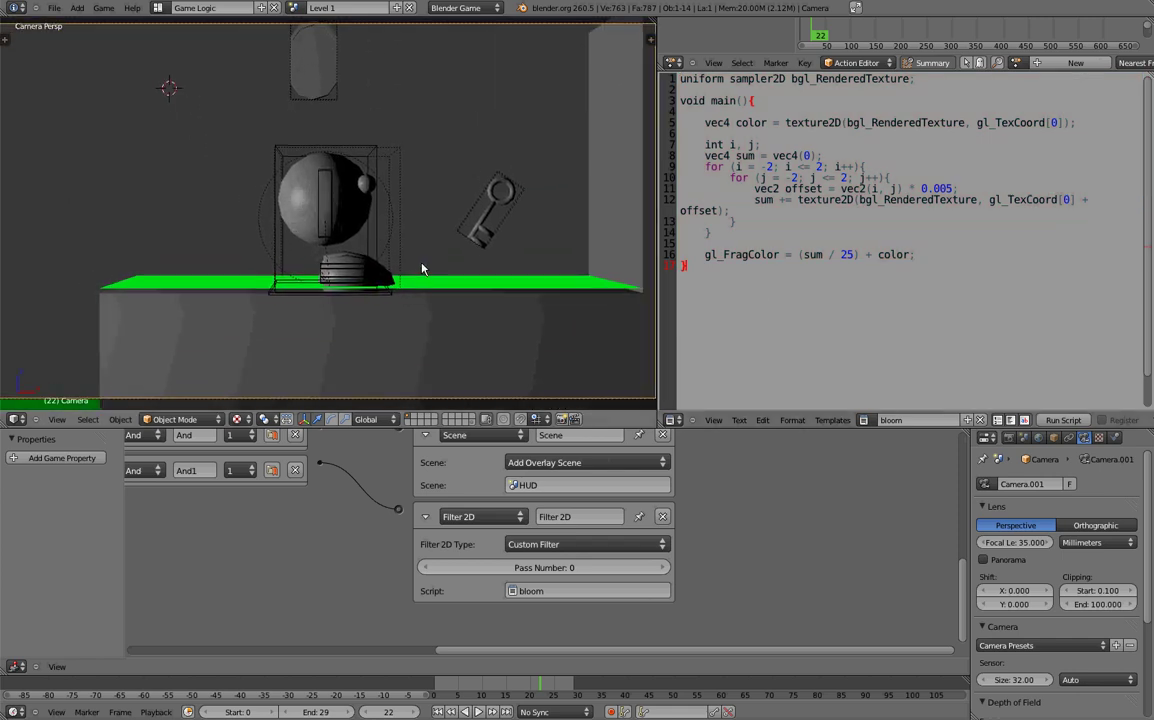
{"action": "key", "text": "p"}
{"action": "key", "text": "Left"}
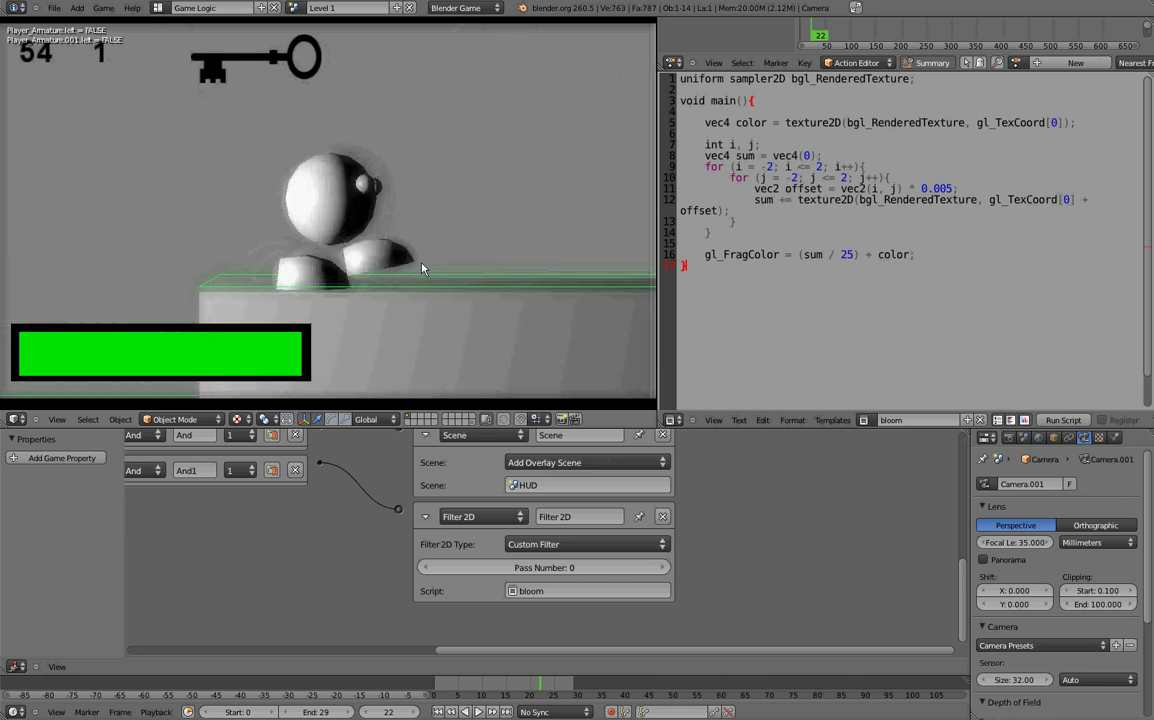
{"action": "key", "text": "Left"}
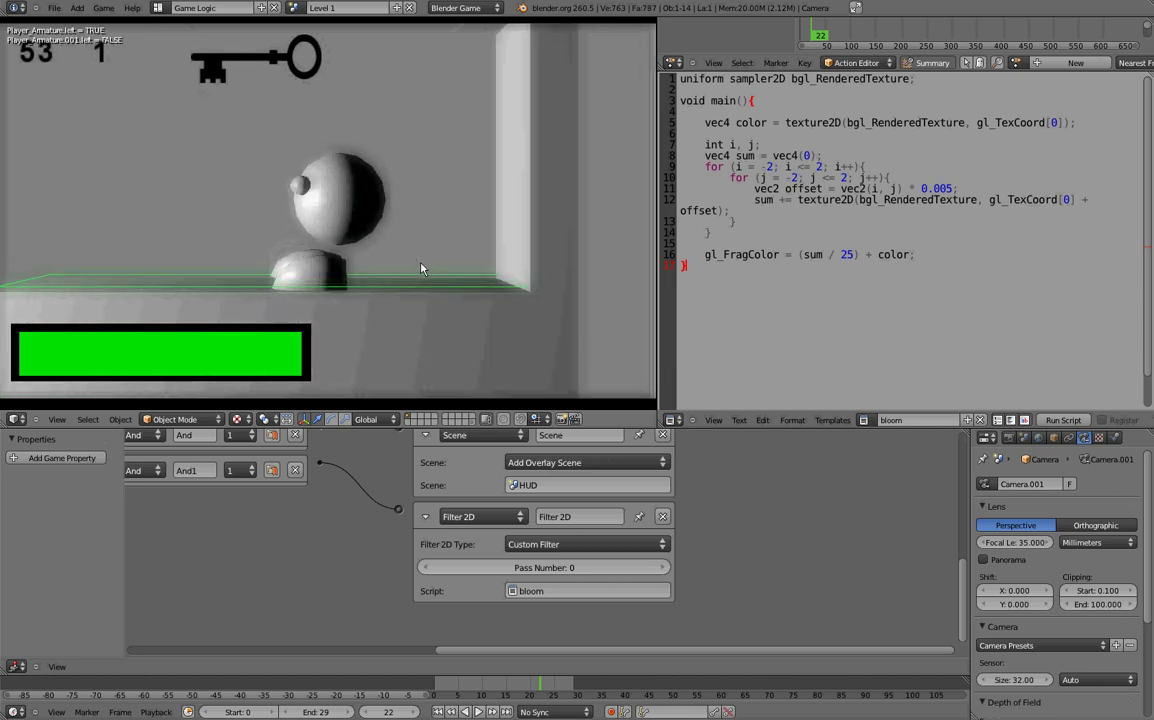
{"action": "key", "text": "Escape"}
{"action": "scroll", "coordinate": [295, 540], "scroll_direction": "down", "scroll_amount": 2}
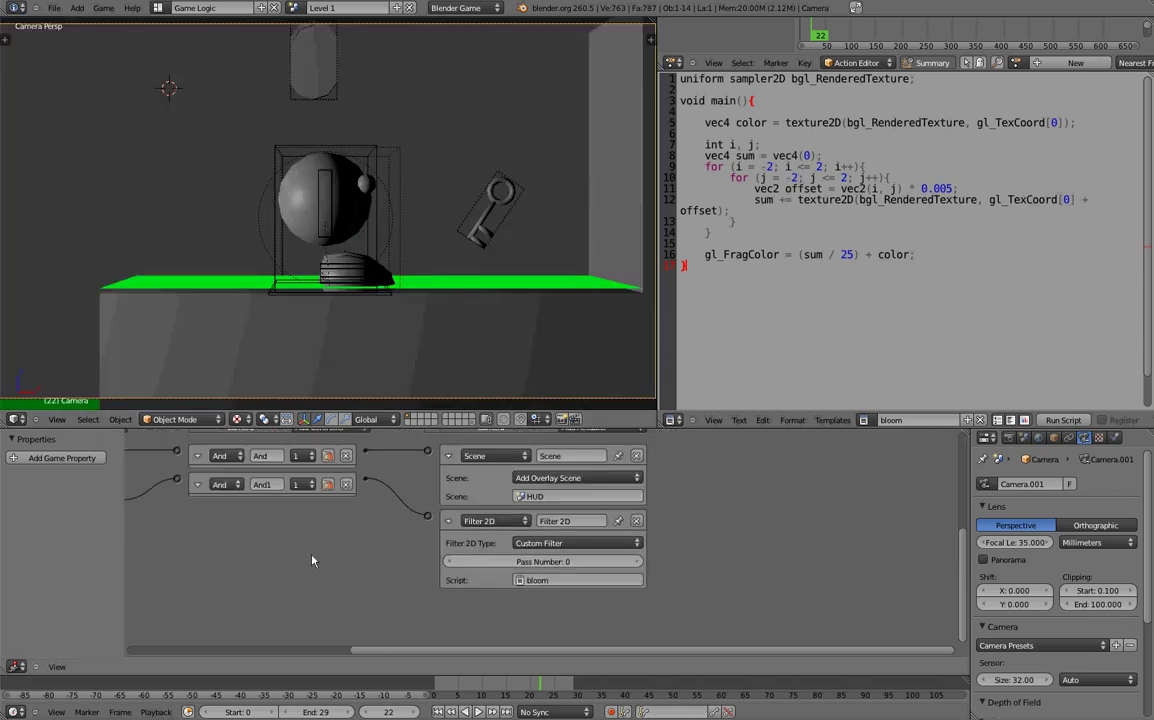
Step: Change the Camera's Filter 2D type to Motion Blur
{"action": "middle_click_drag", "start_coordinate": [312, 561], "coordinate": [507, 582]}
{"action": "scroll", "coordinate": [510, 570], "scroll_direction": "down", "scroll_amount": 1}
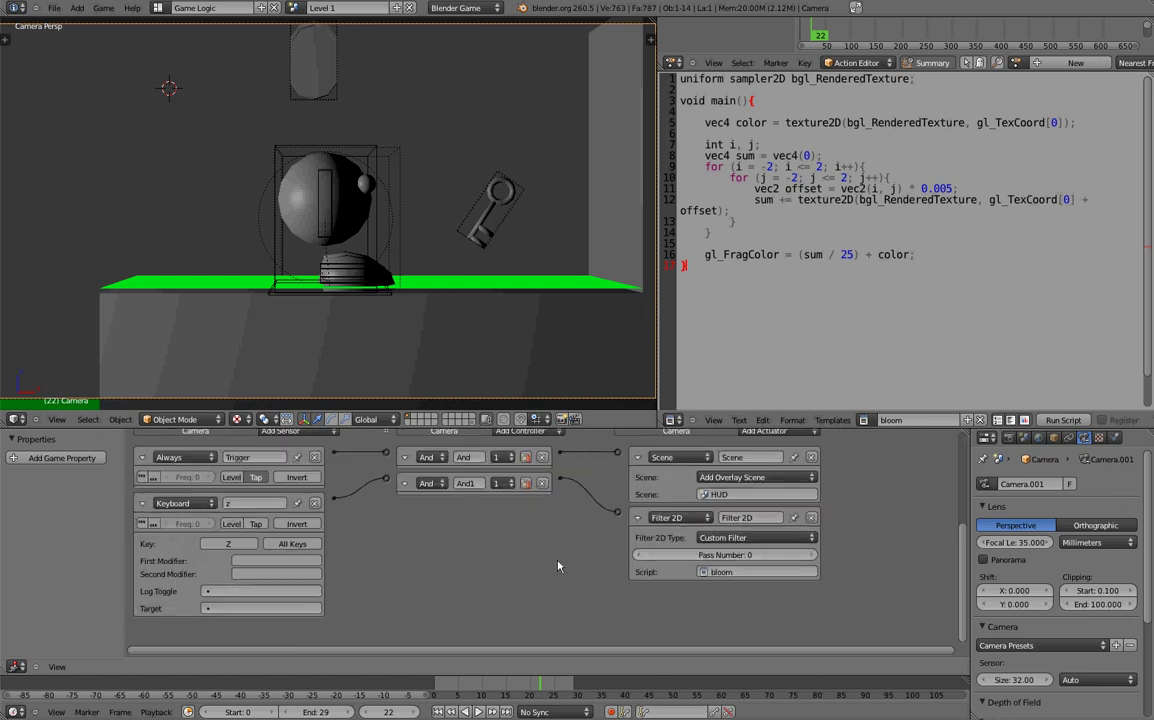
{"action": "scroll", "coordinate": [558, 567], "scroll_direction": "up", "scroll_amount": 2}
{"action": "scroll", "coordinate": [588, 518], "scroll_direction": "down", "scroll_amount": 3, "text": "ctrl"}
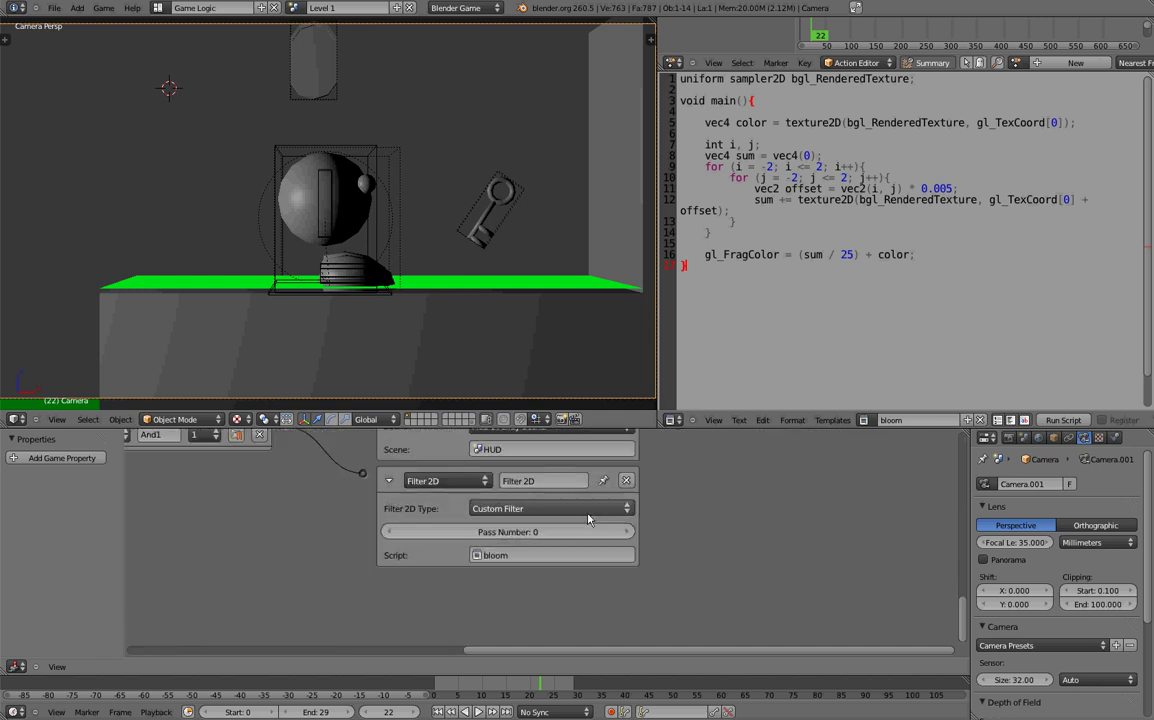
{"action": "left_click", "coordinate": [593, 509]}
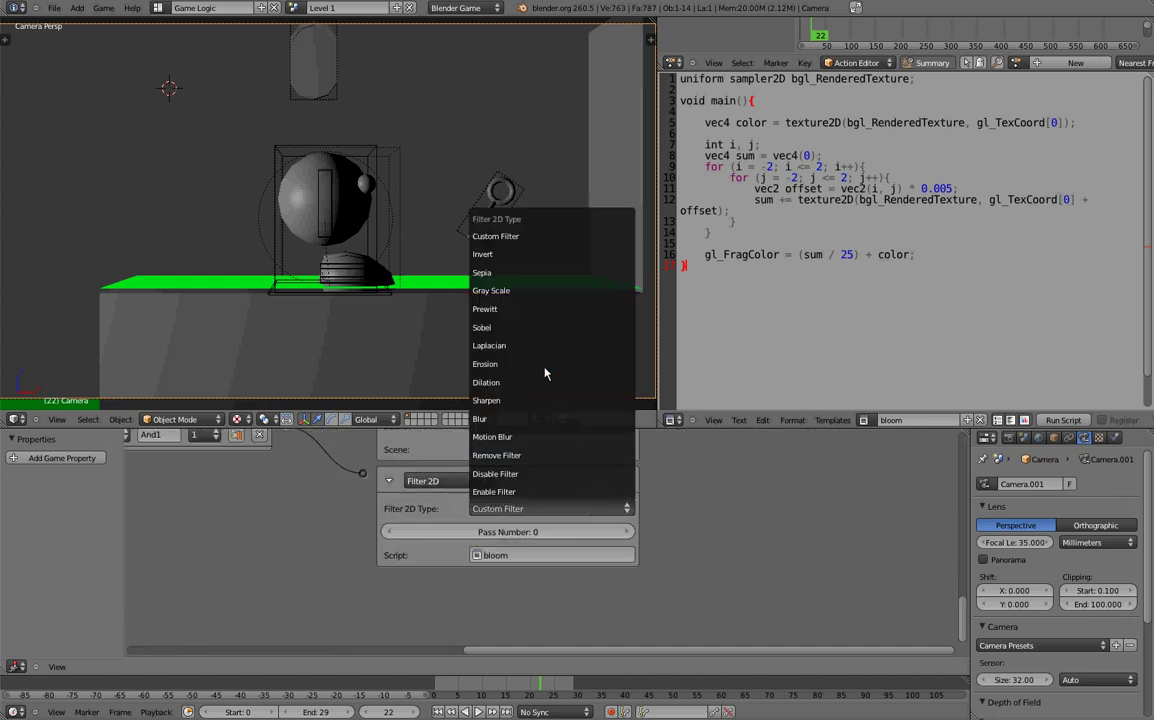
{"action": "left_click", "coordinate": [553, 437]}
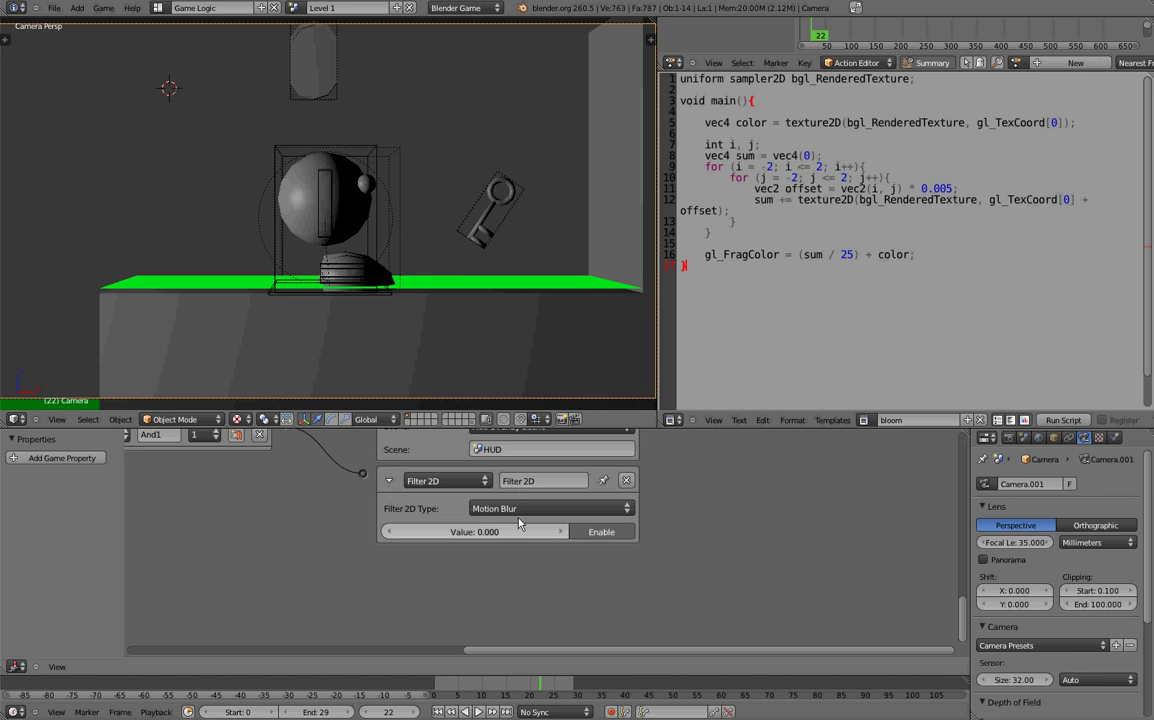
Step: Toggle Motion Blur's Enable off and on, leaving it enabled, and start editing its value
{"action": "left_click", "coordinate": [610, 536]}
{"action": "left_click", "coordinate": [607, 536]}
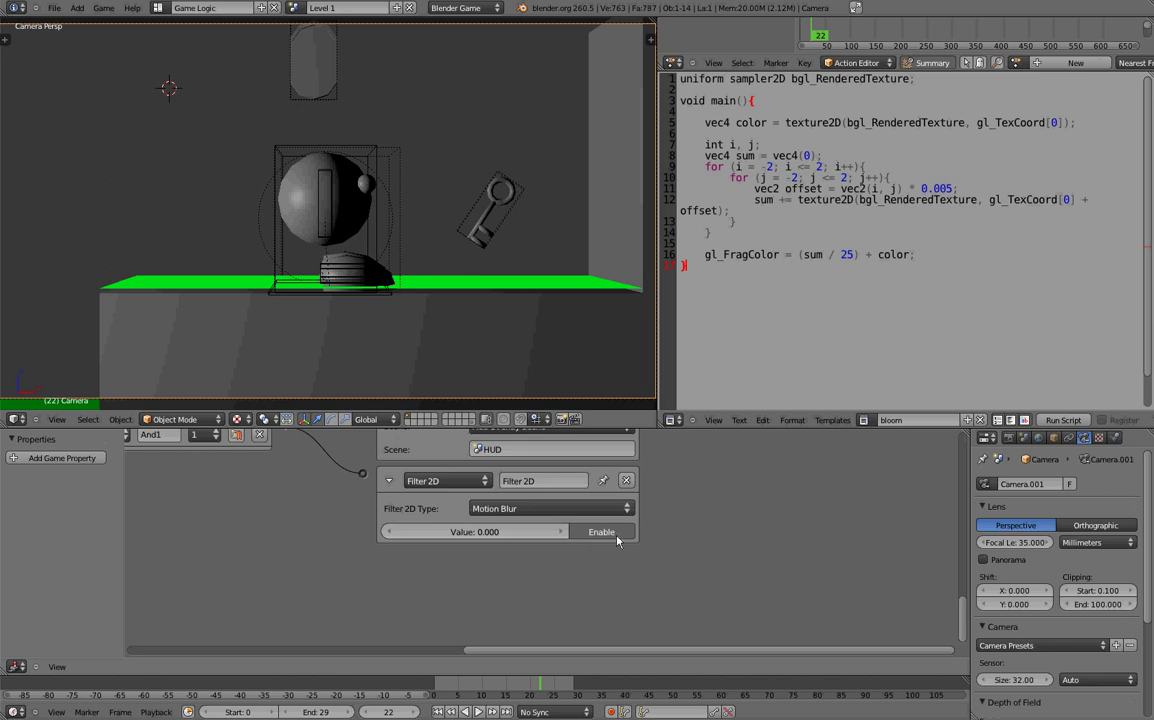
{"action": "left_click", "coordinate": [607, 533]}
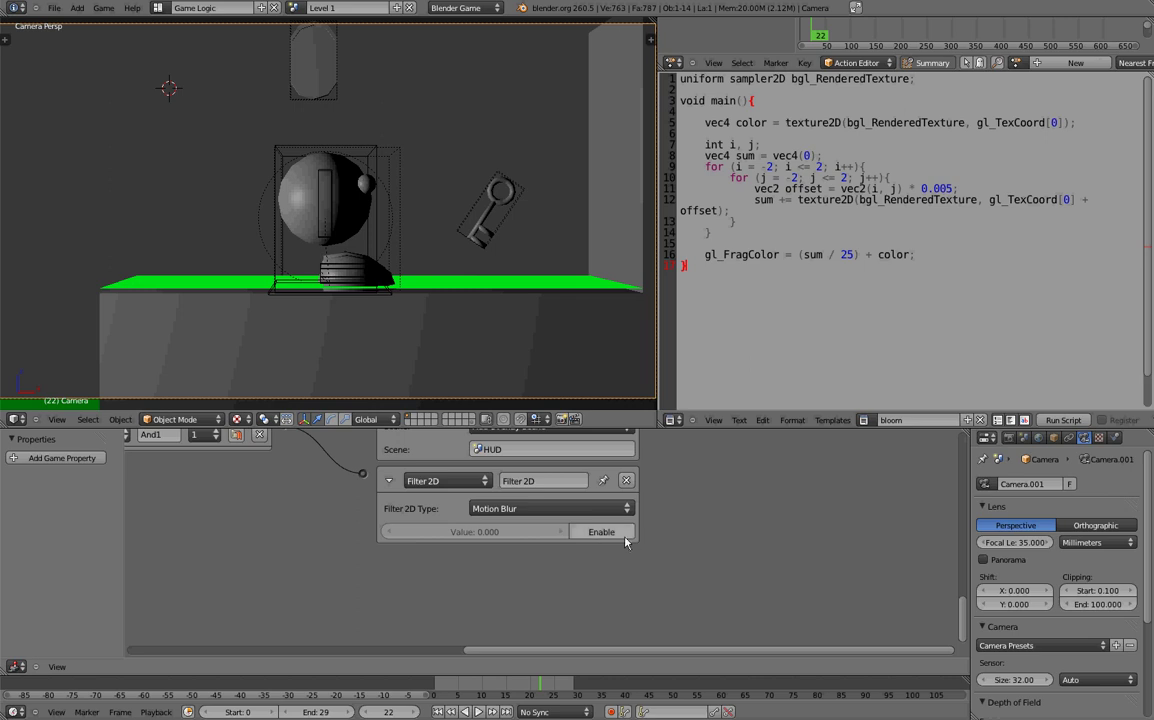
{"action": "left_click", "coordinate": [622, 537]}
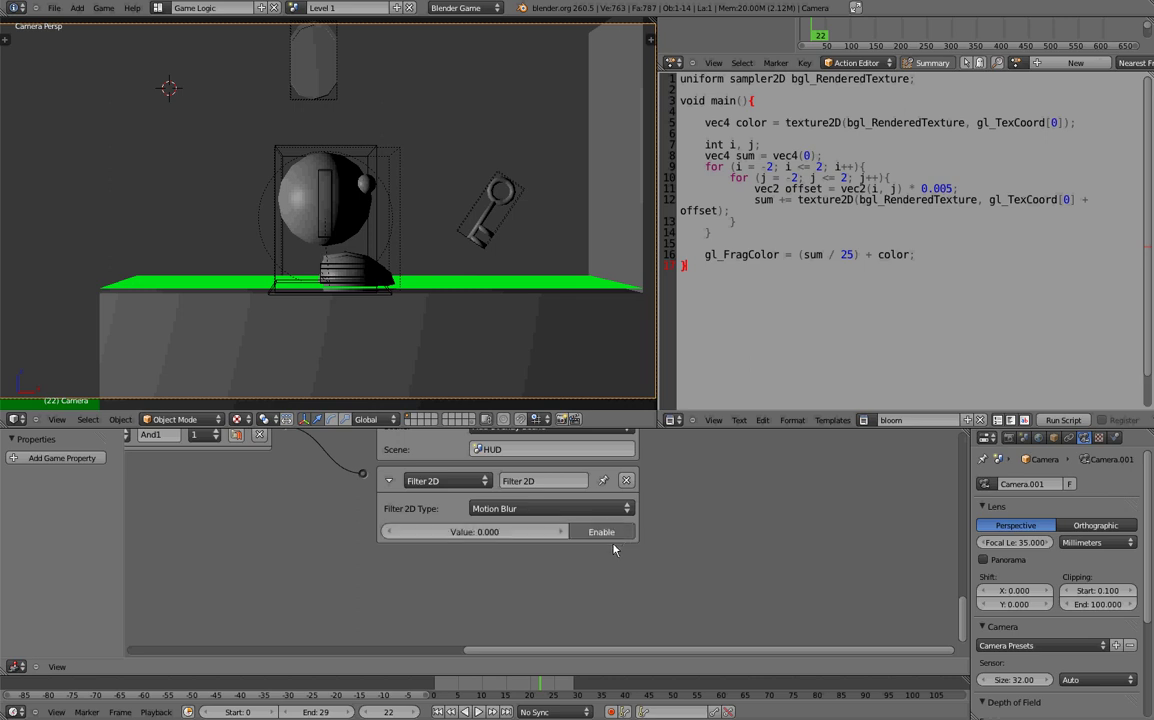
{"action": "left_click", "coordinate": [462, 537]}
Step: Enter a Motion Blur value of 0.8, play-test turning left, stop, then re-pan the logic bricks
{"action": "type", "text": "0.8"}
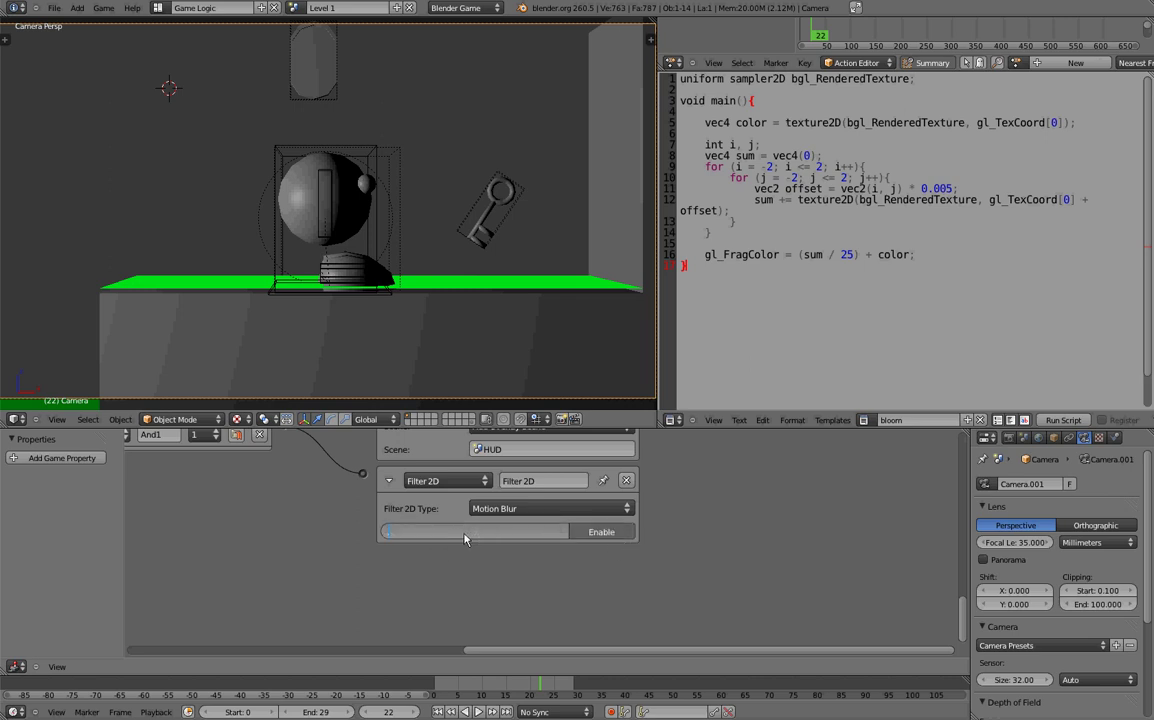
{"action": "key", "text": "Return"}
{"action": "key", "text": "p"}
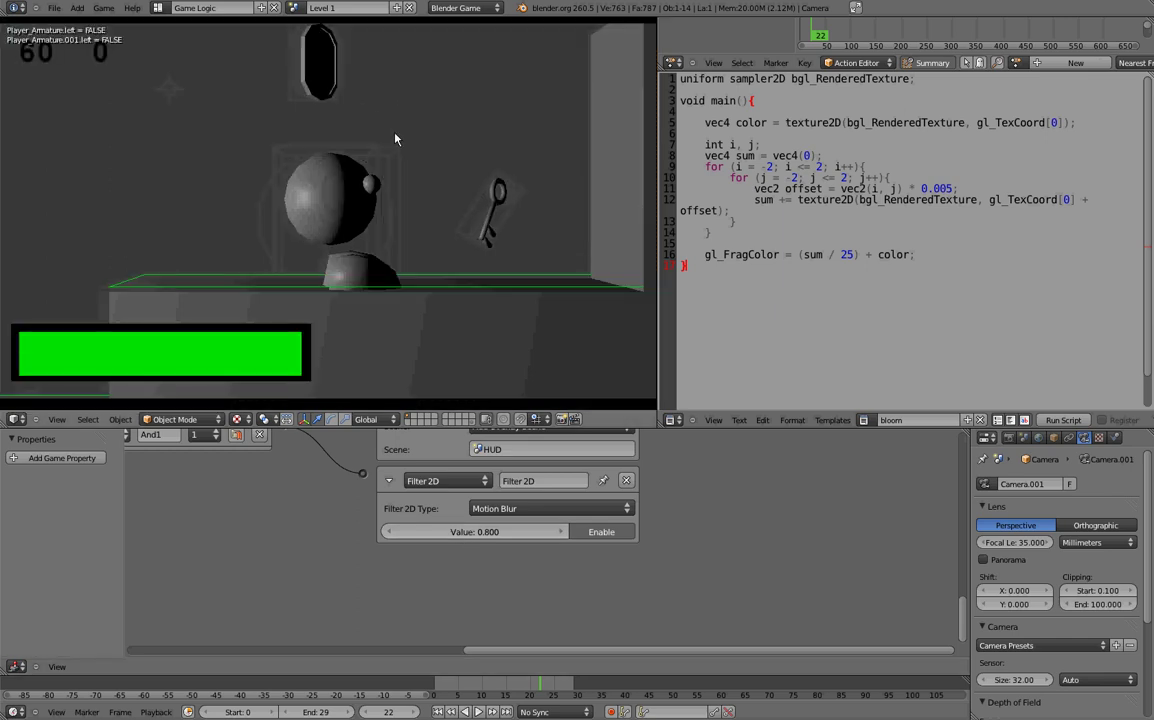
{"action": "key", "text": "Left"}
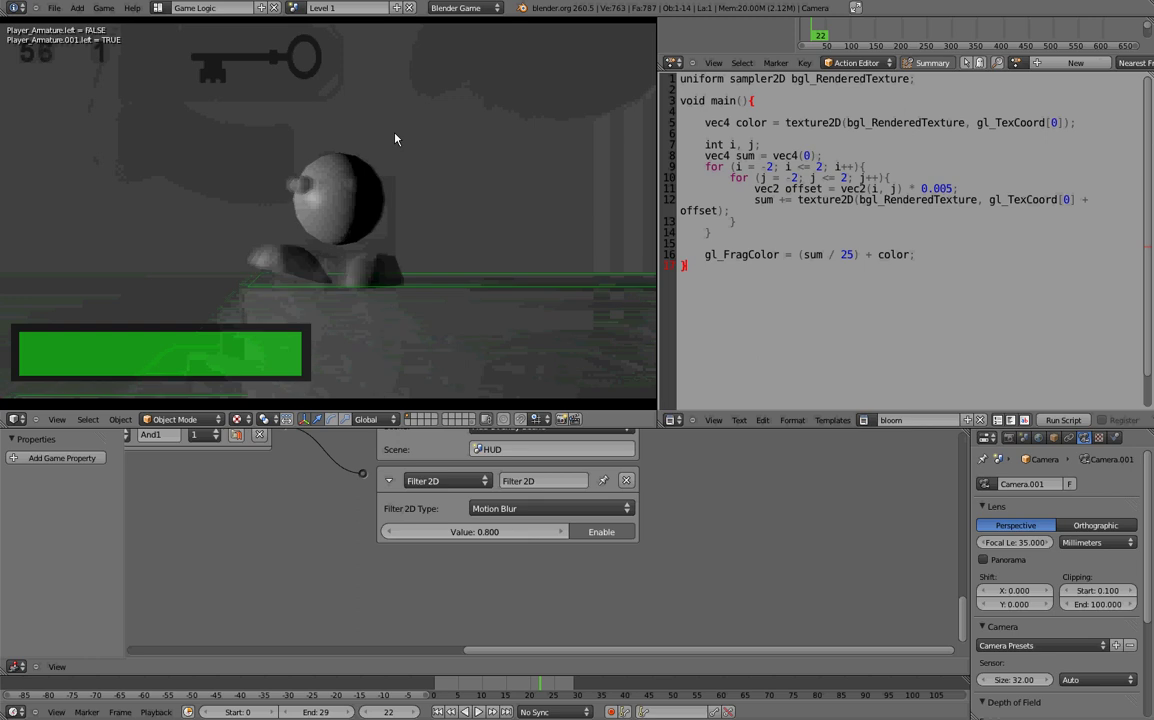
{"action": "key", "text": "Left"}
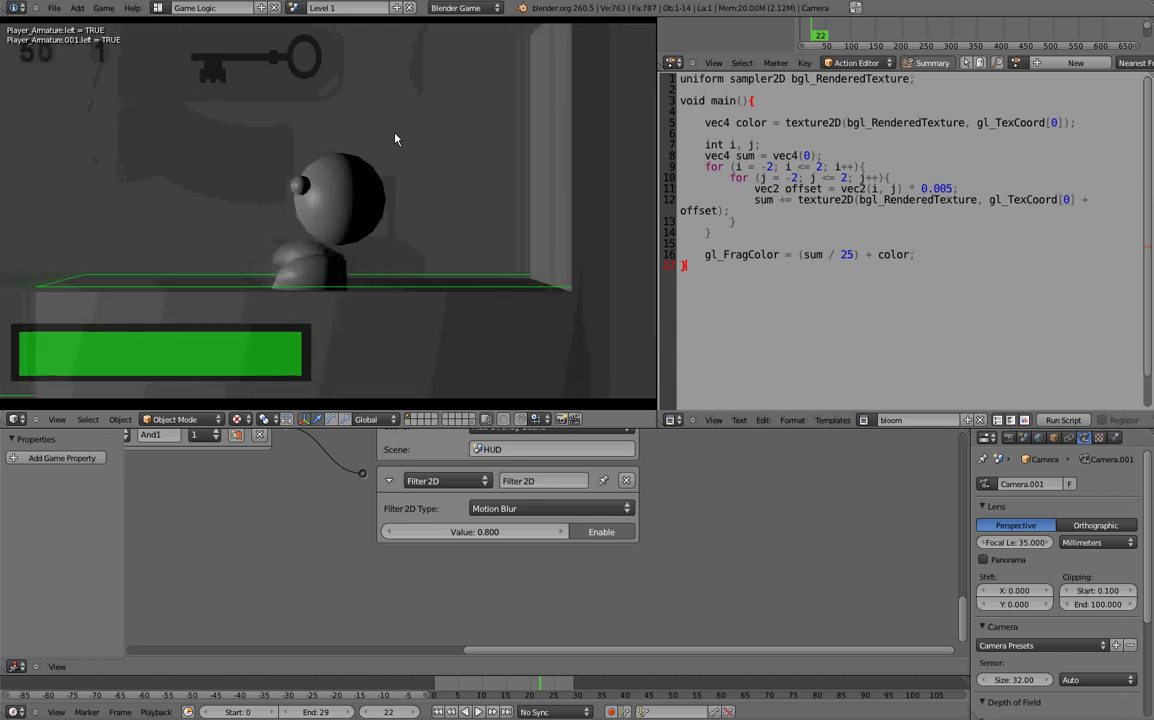
{"action": "key", "text": "Escape"}
{"action": "middle_click_drag", "start_coordinate": [282, 555], "coordinate": [587, 541]}
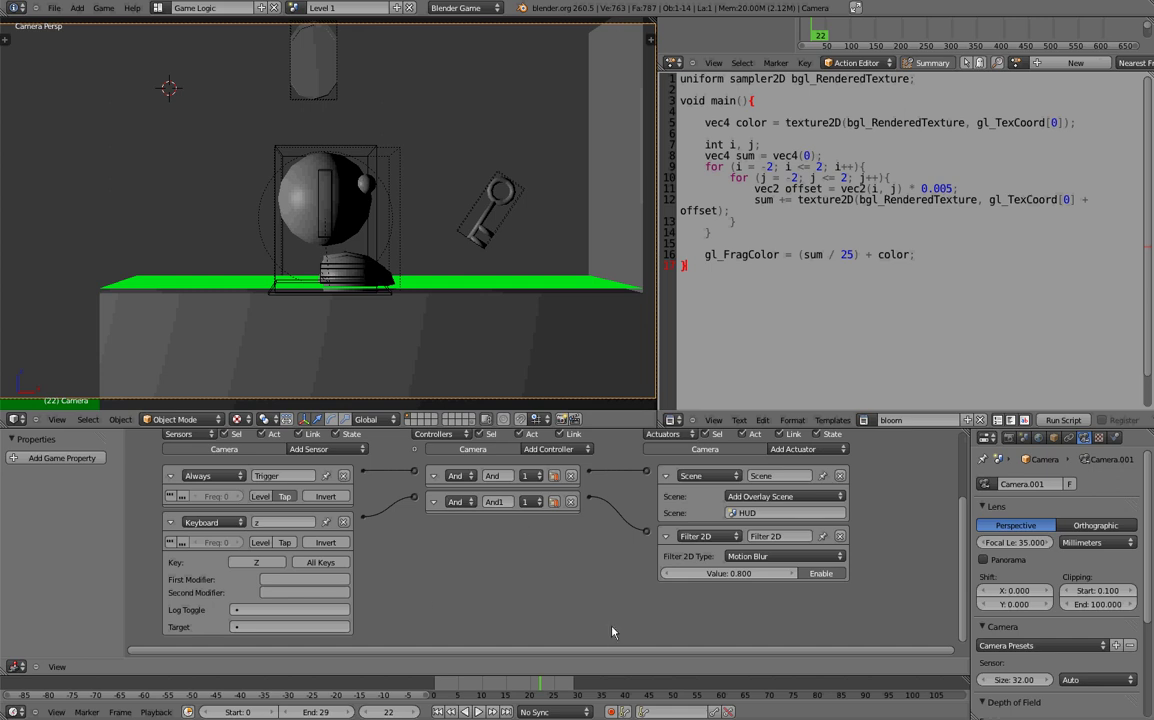